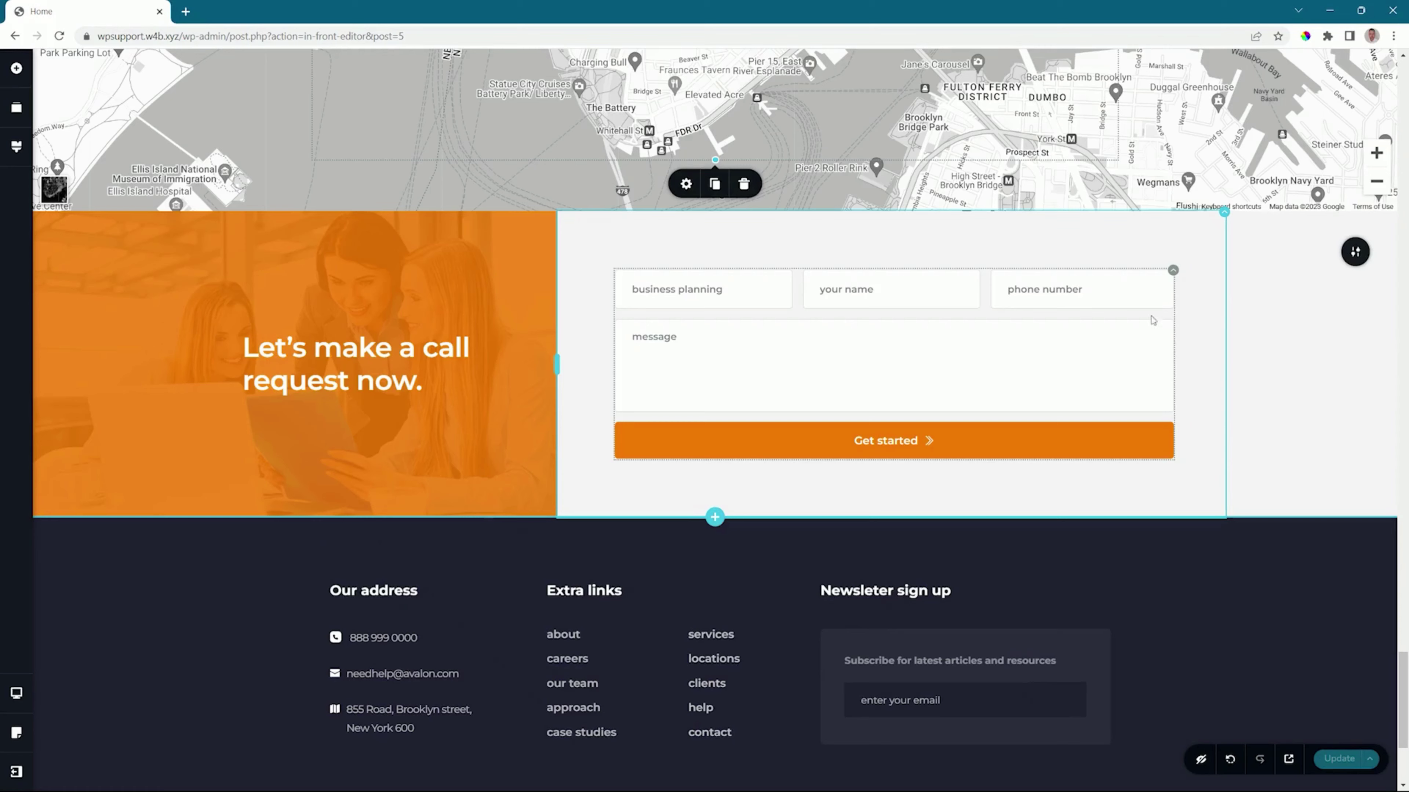
# - Switch on Make it Global for the call-request form section from its section toolbar
pyautogui.moveTo(1361, 252)
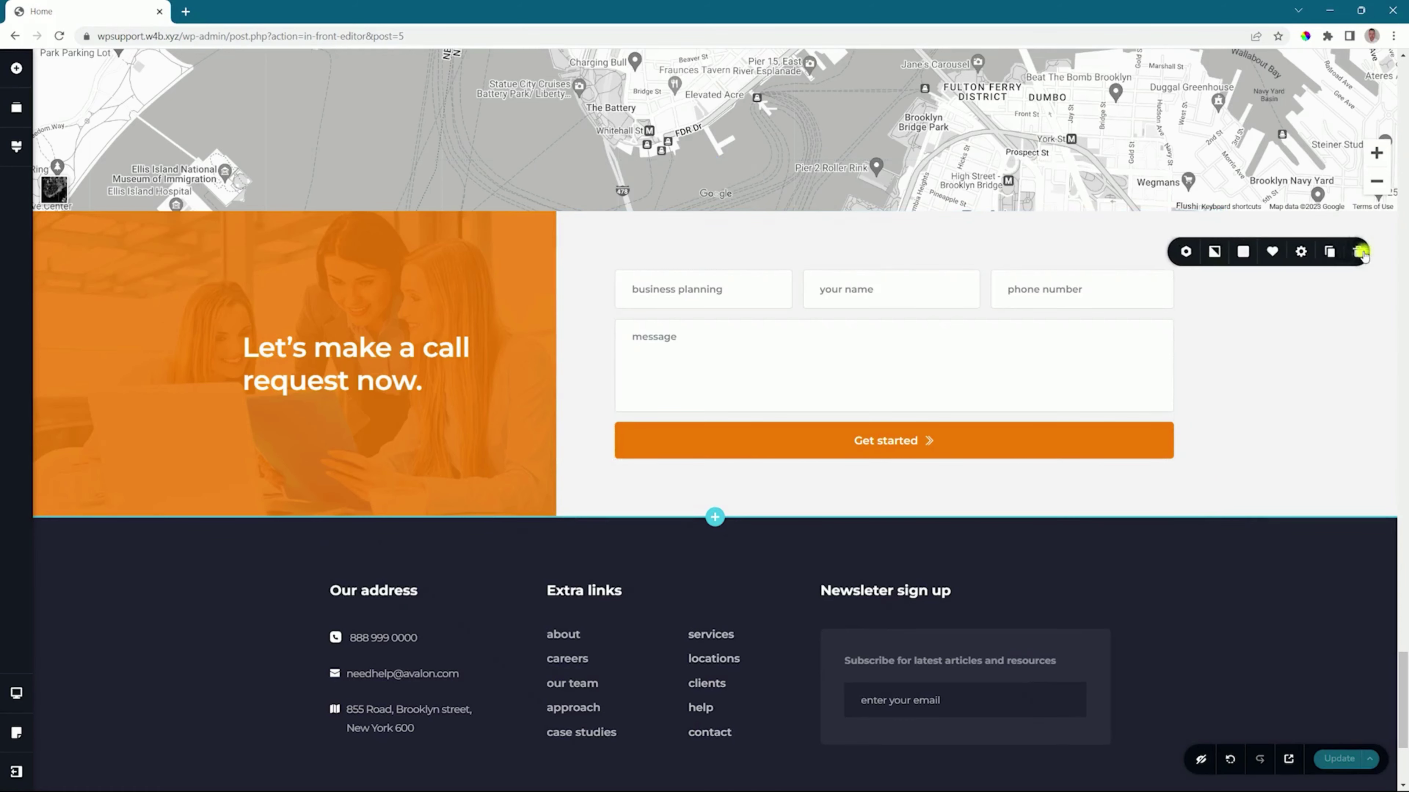
pyautogui.click(1178, 251)
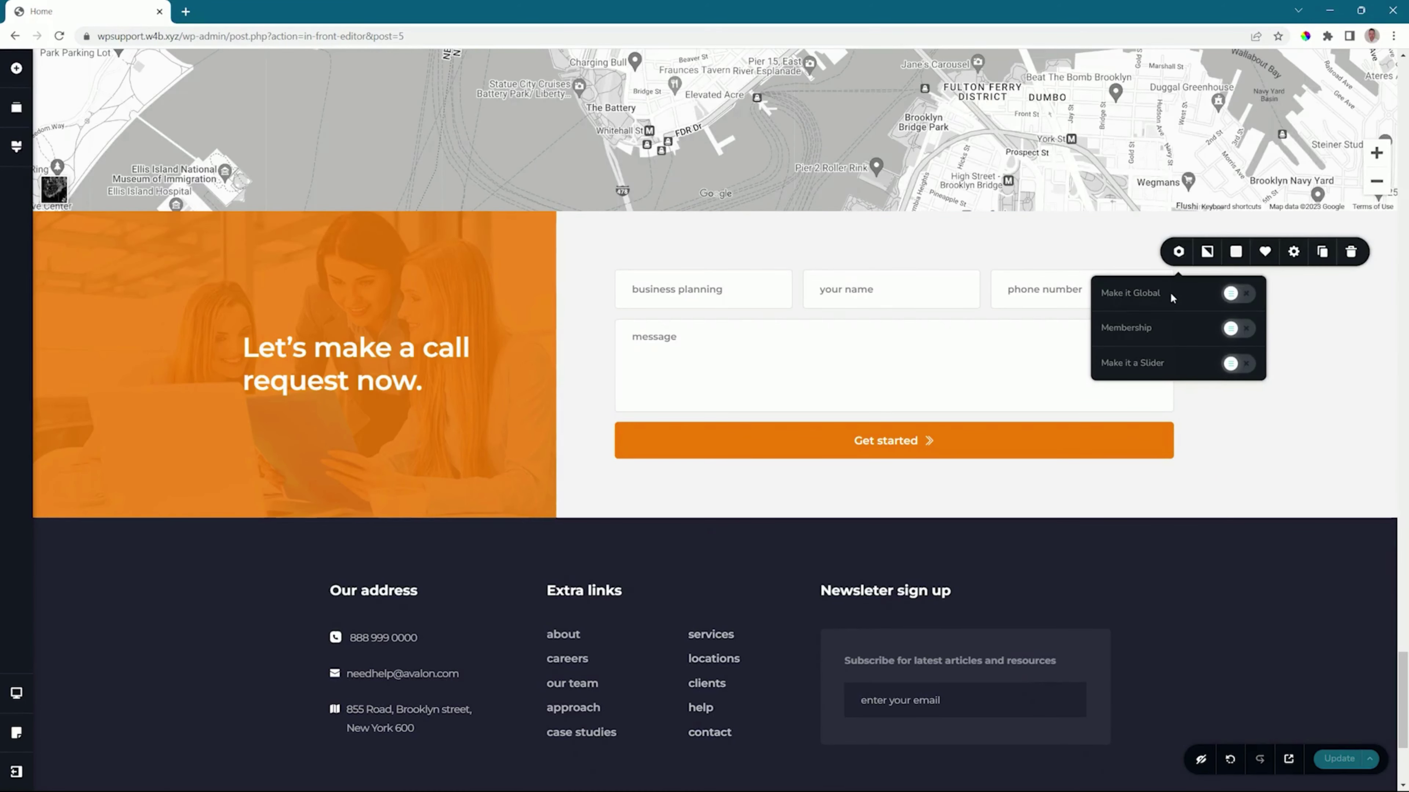
pyautogui.click(1238, 293)
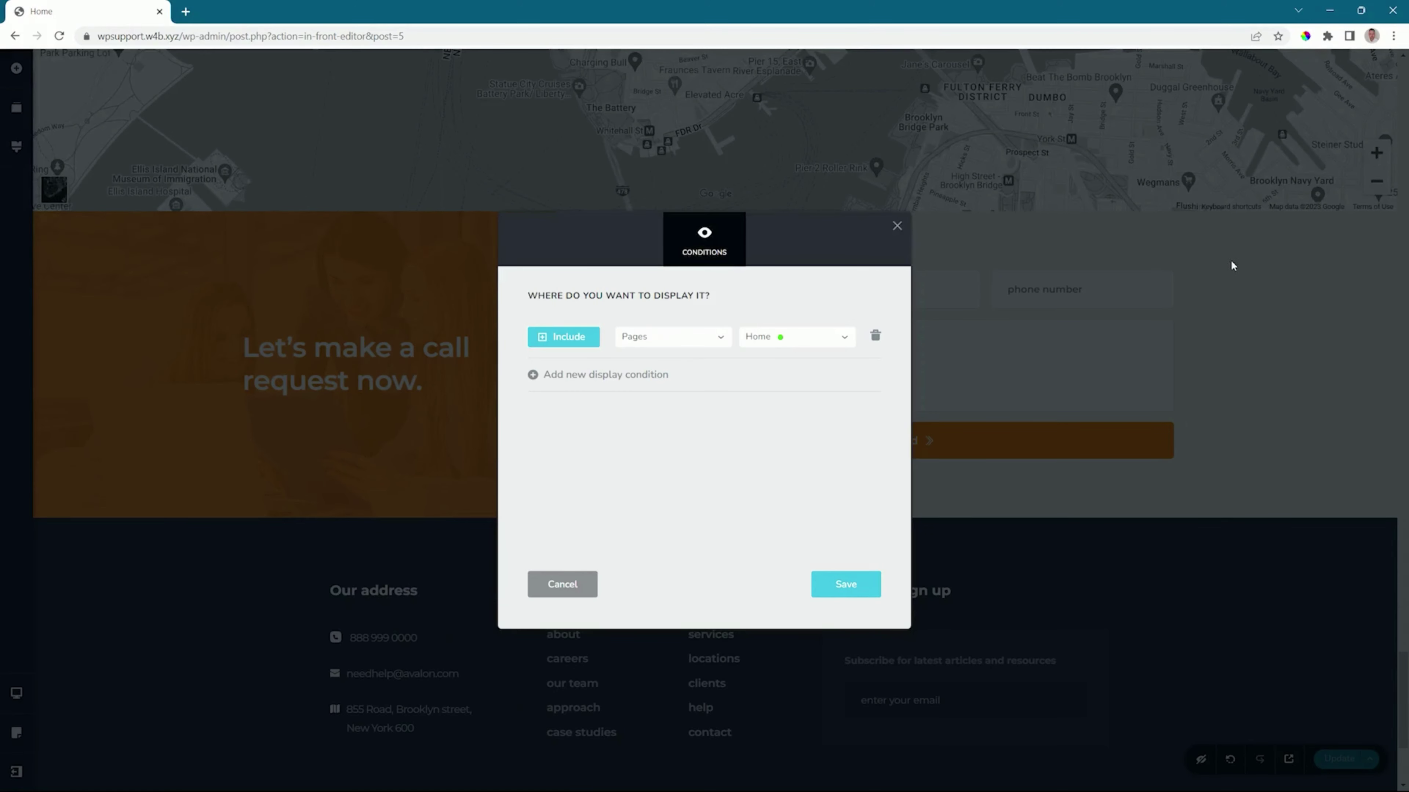
# - Change the display rule from Pages → Home to include Pages → All
pyautogui.click(700, 337)
pyautogui.scroll(-3, 667, 449)
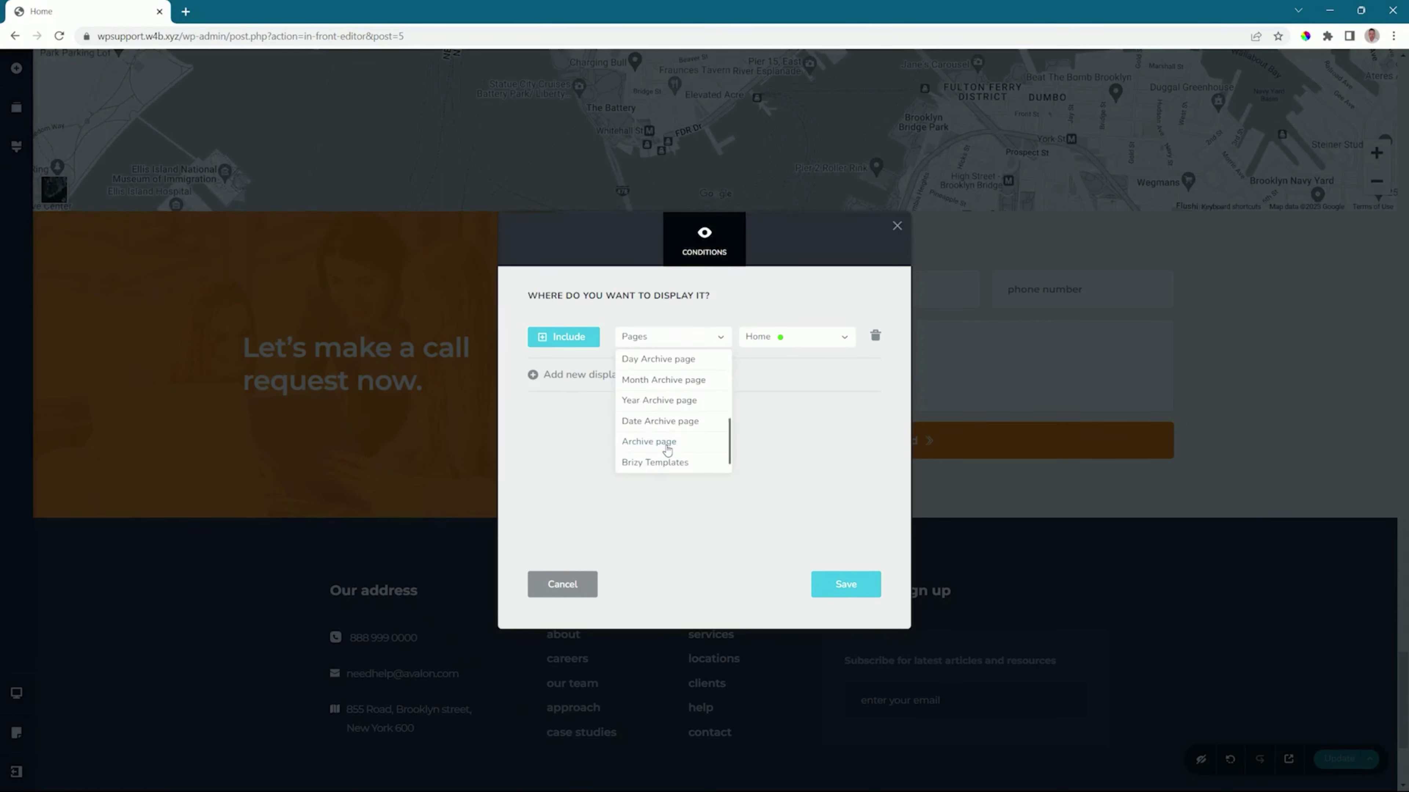
pyautogui.scroll(4, 666, 444)
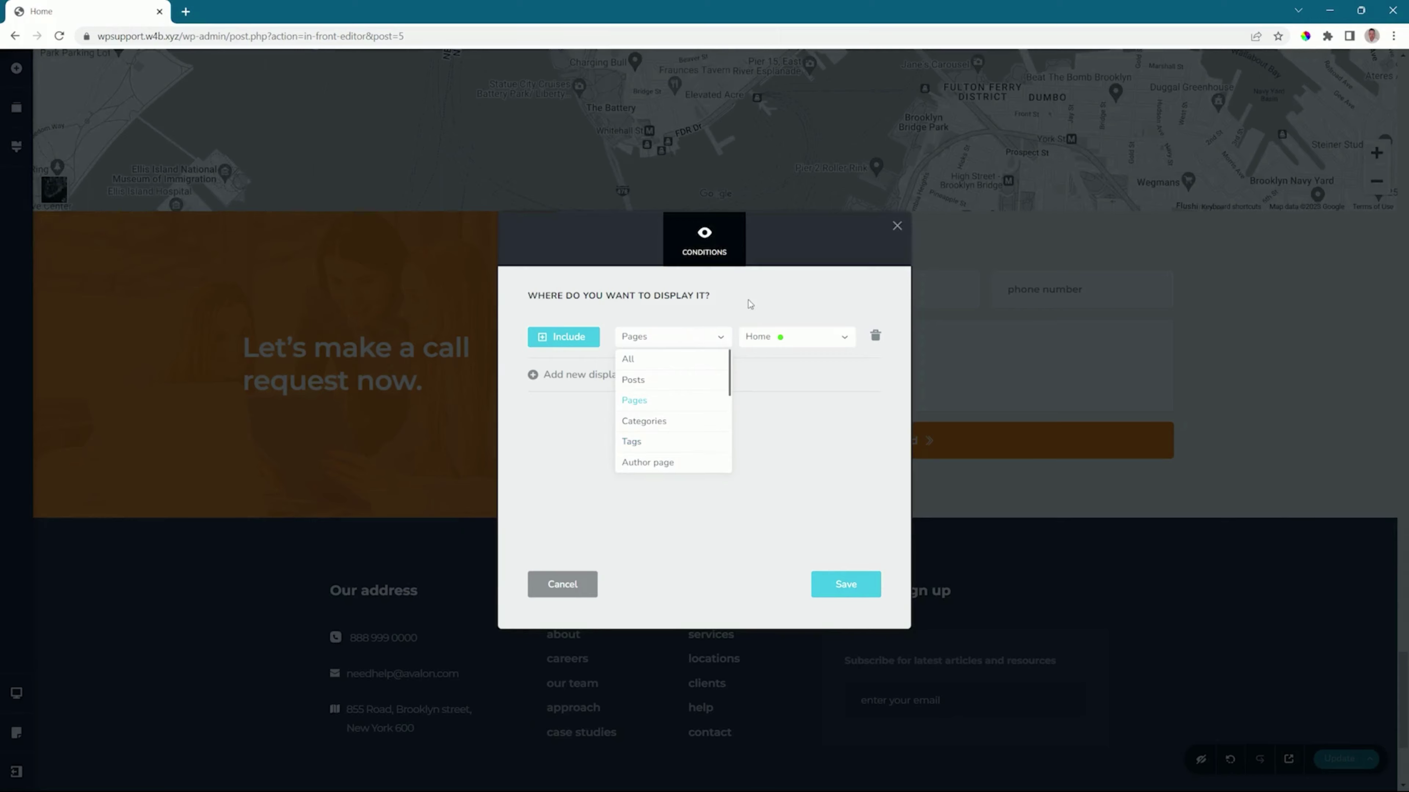
pyautogui.click(638, 401)
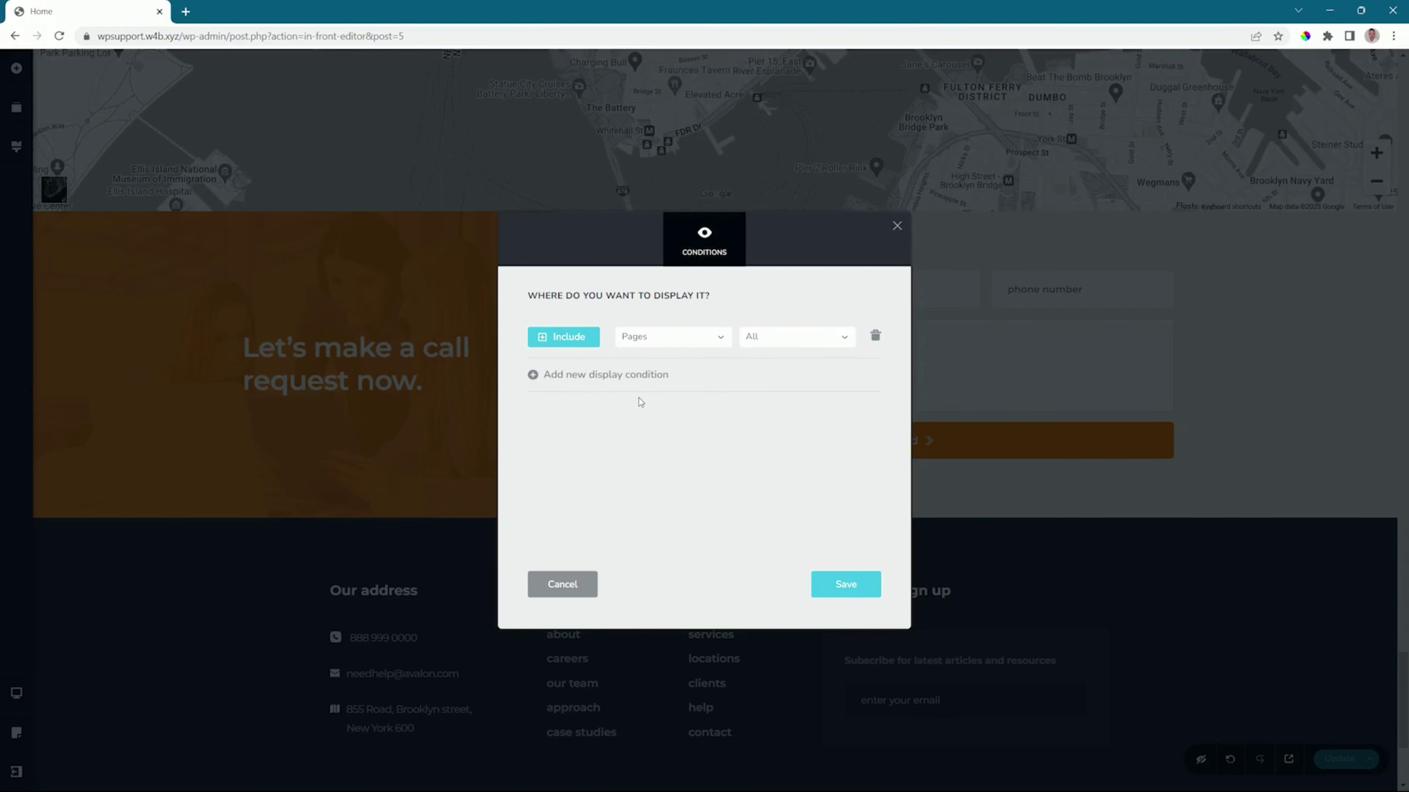
pyautogui.click(779, 342)
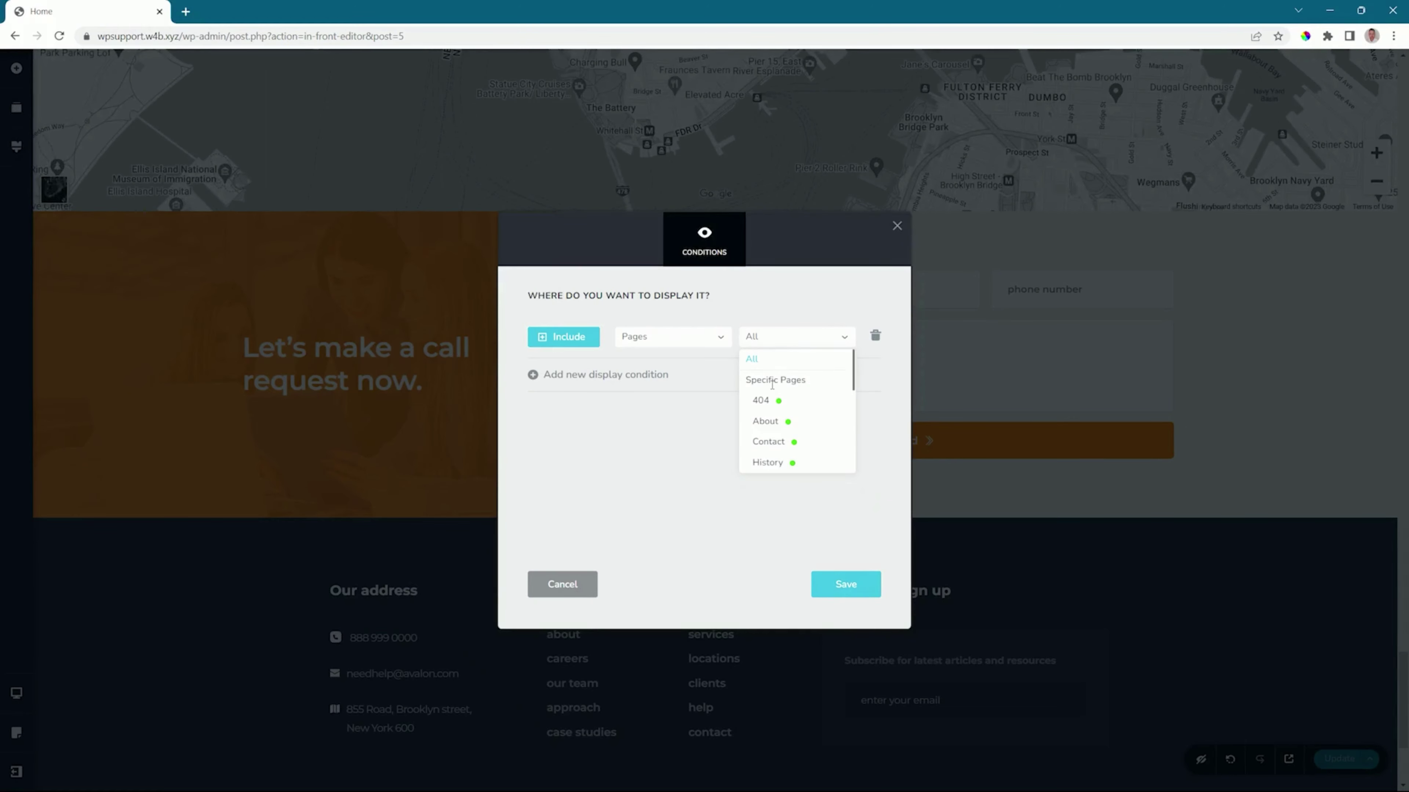
pyautogui.scroll(-5, 791, 391)
pyautogui.scroll(5, 790, 391)
pyautogui.click(763, 361)
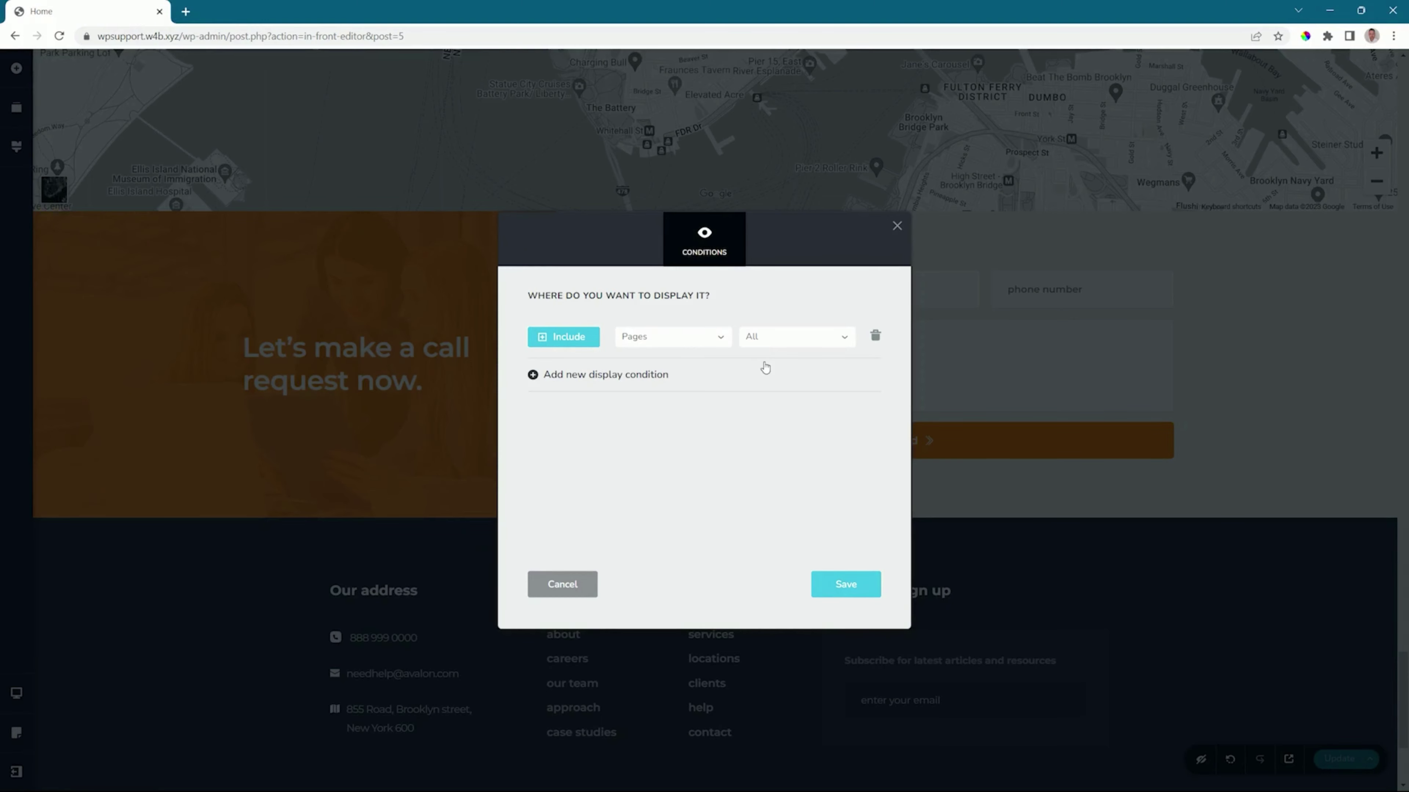
# - Add a second display condition that excludes the 404 page
pyautogui.click(593, 375)
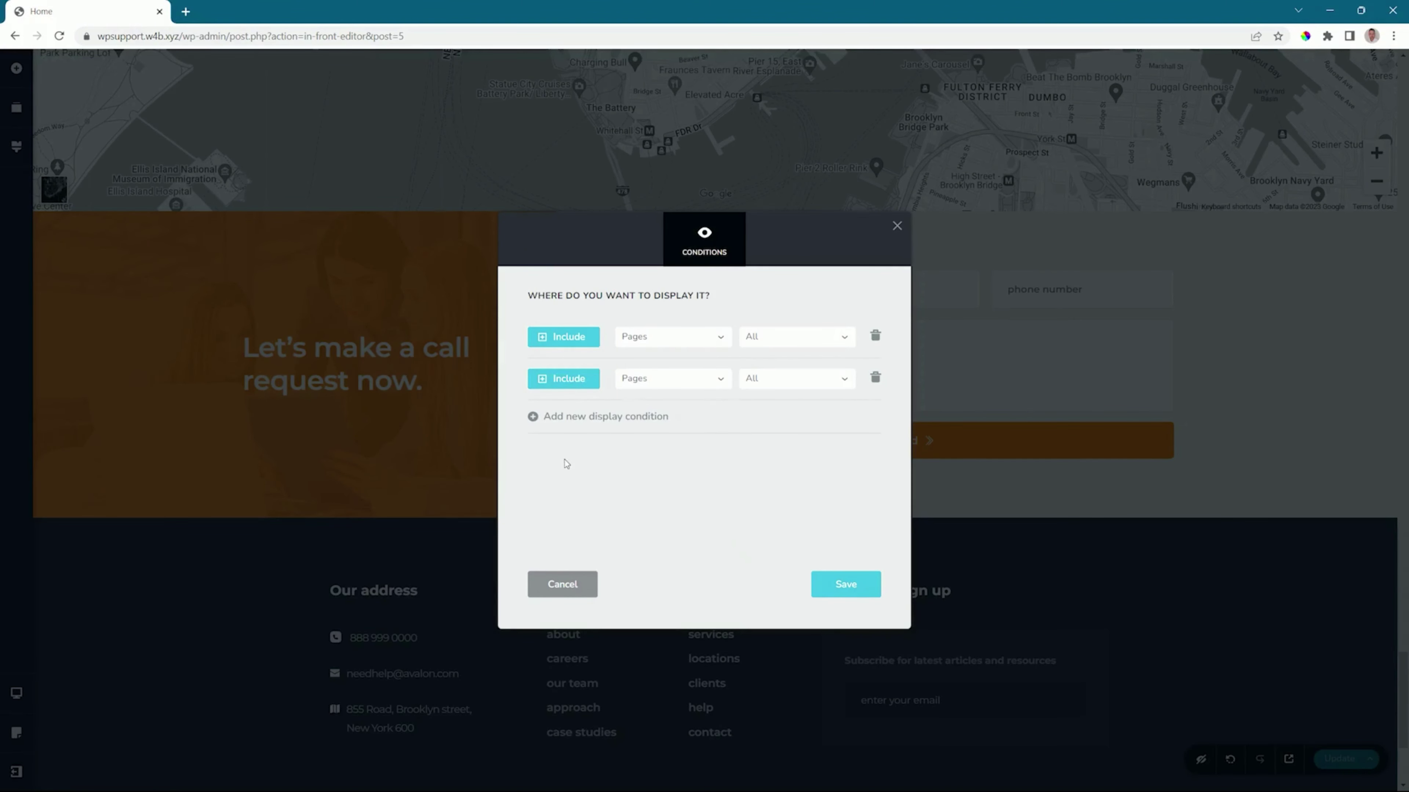
pyautogui.click(577, 383)
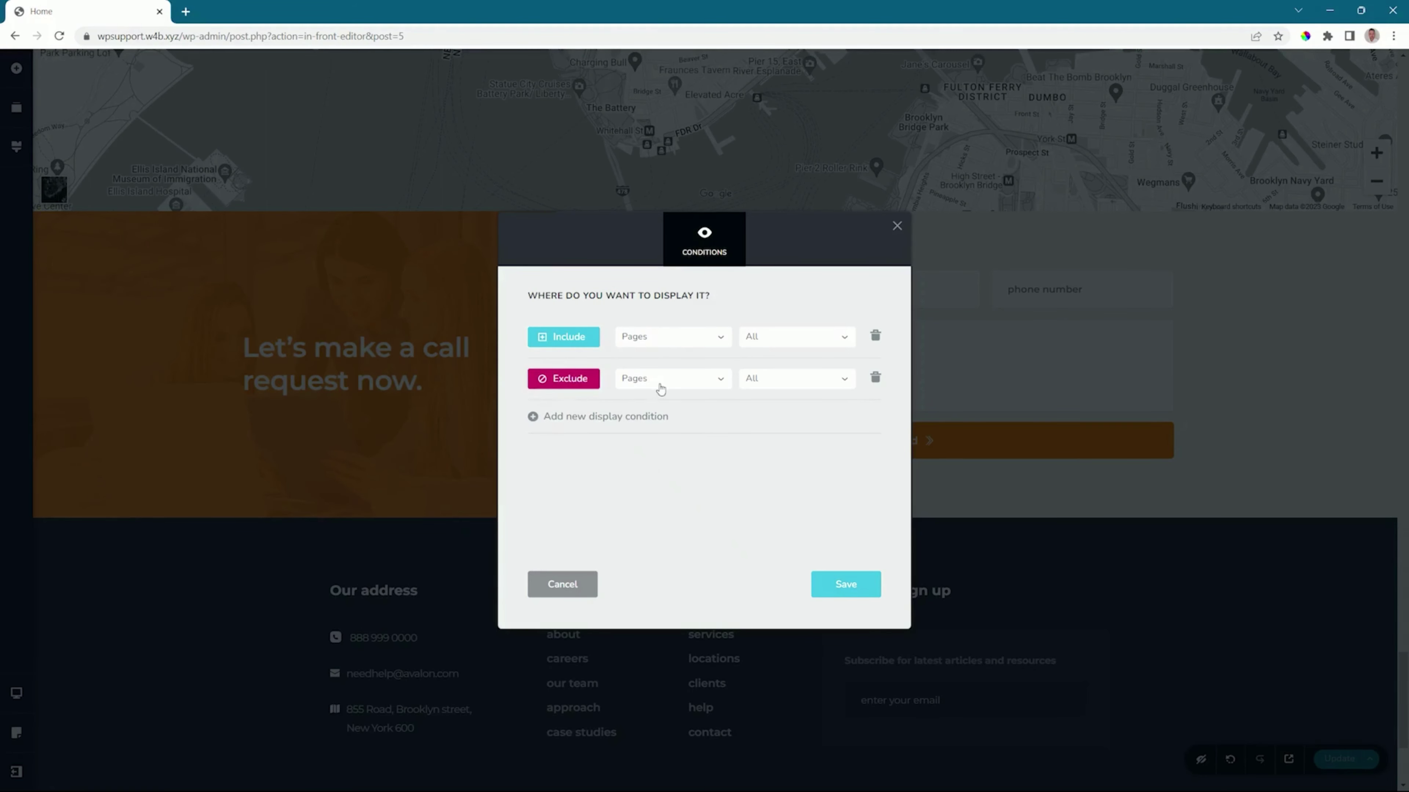
pyautogui.click(825, 391)
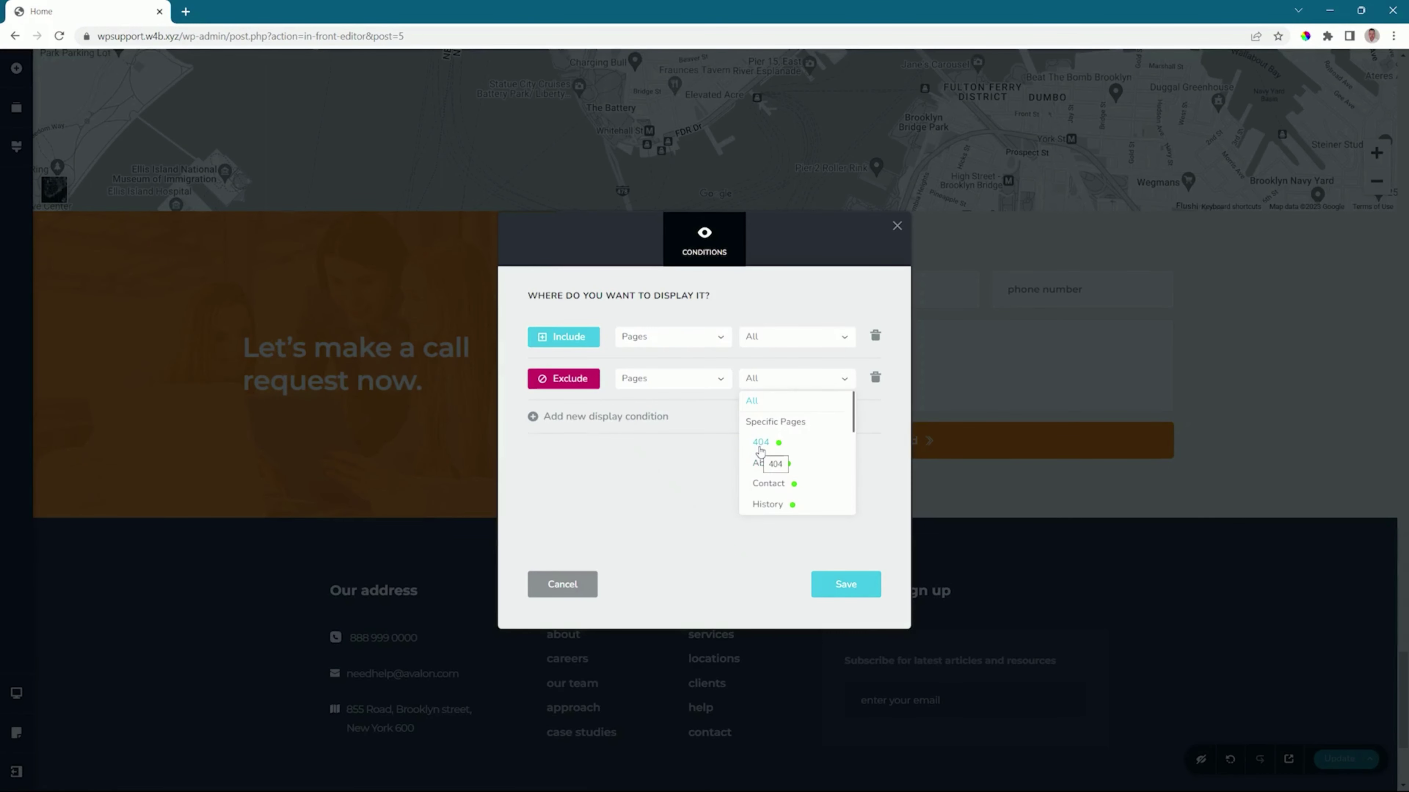
pyautogui.scroll(-5, 760, 450)
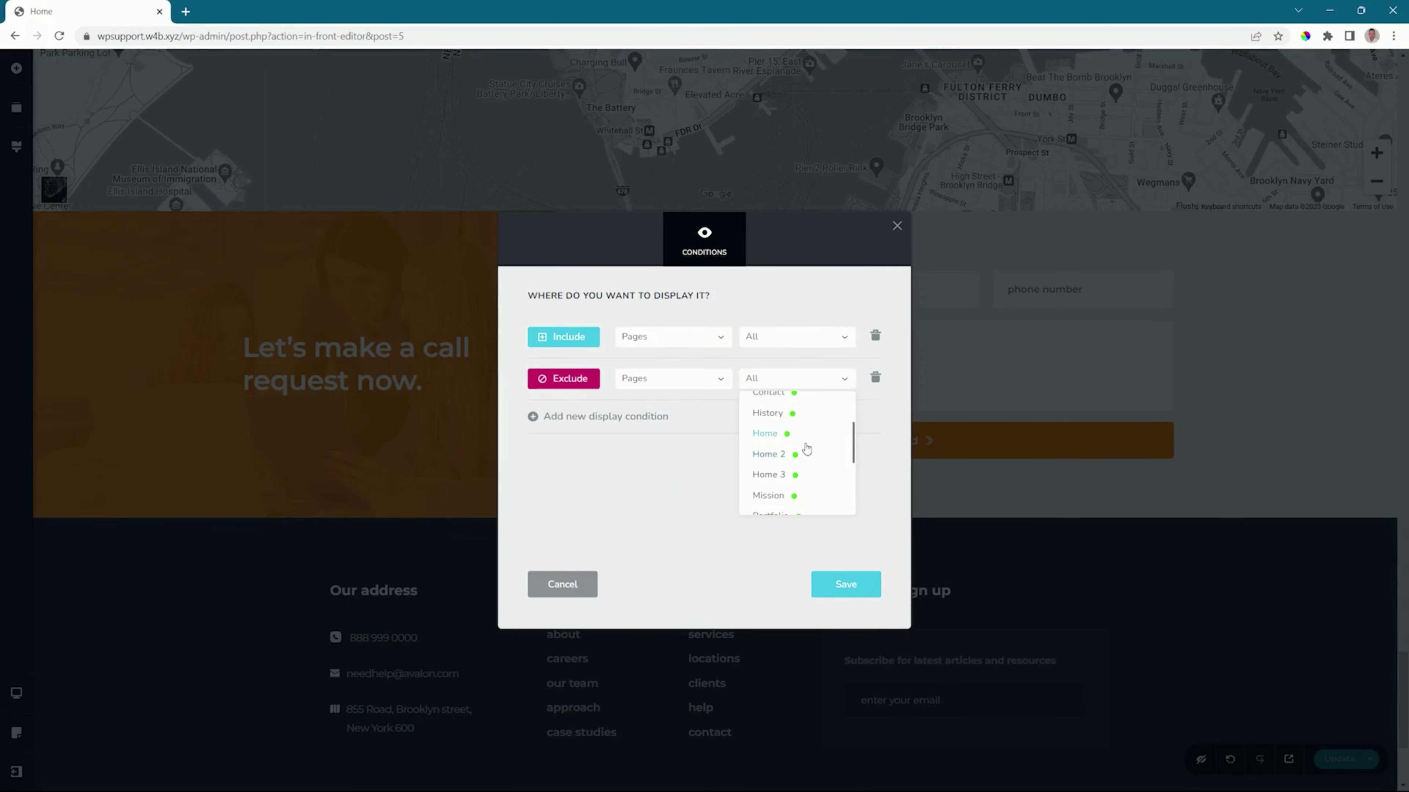
pyautogui.scroll(5, 806, 448)
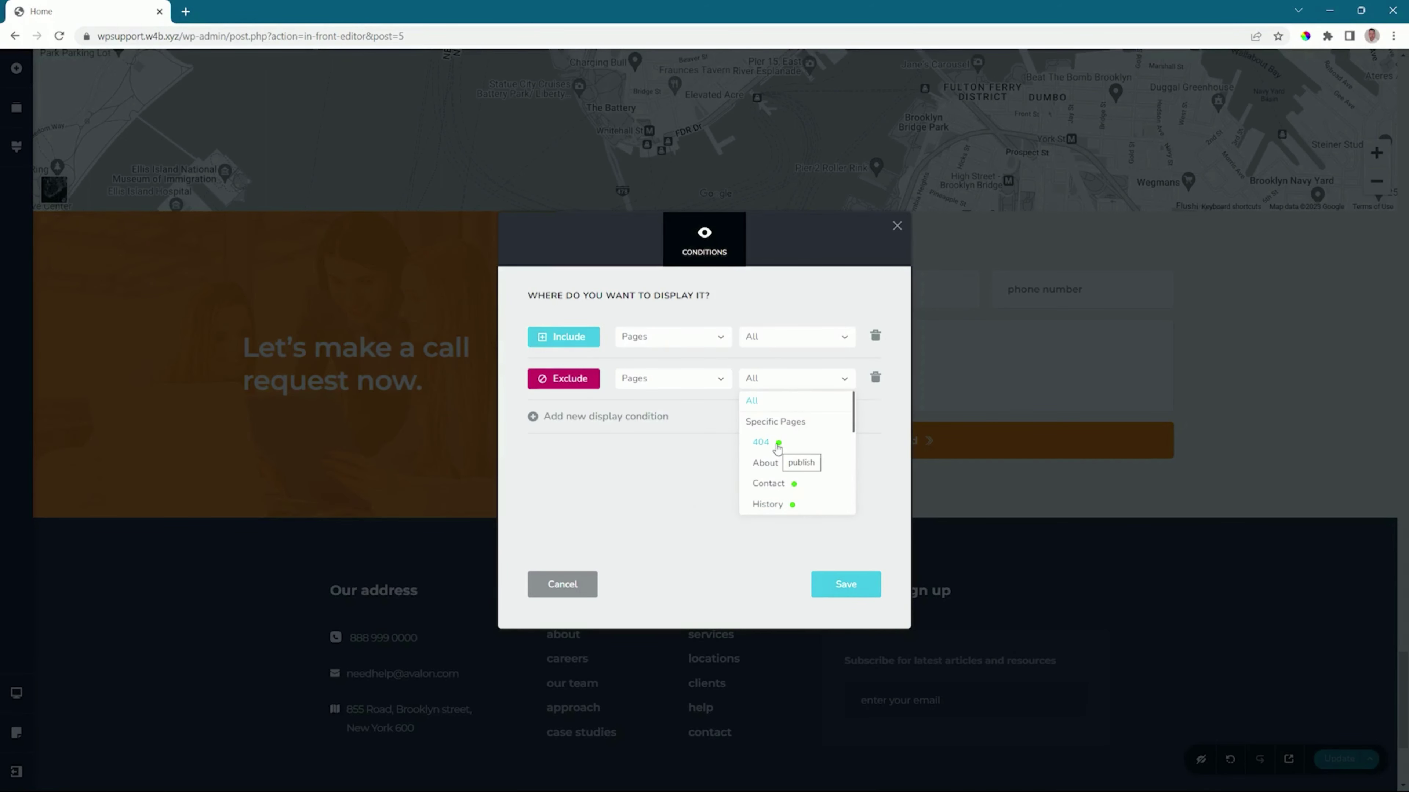
pyautogui.click(764, 447)
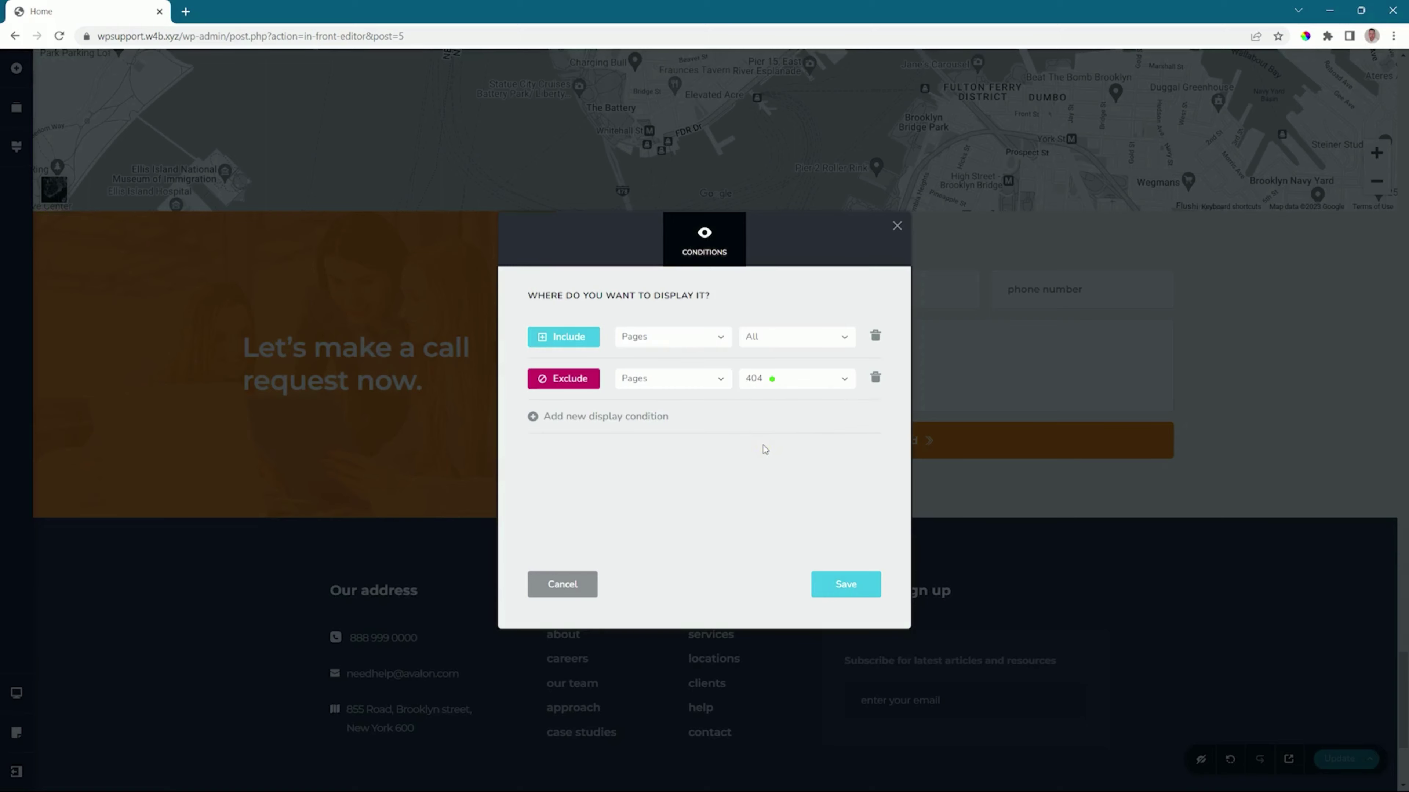
# - Add a third condition excluding Home 2, then save and close the conditions
pyautogui.click(533, 416)
pyautogui.click(594, 420)
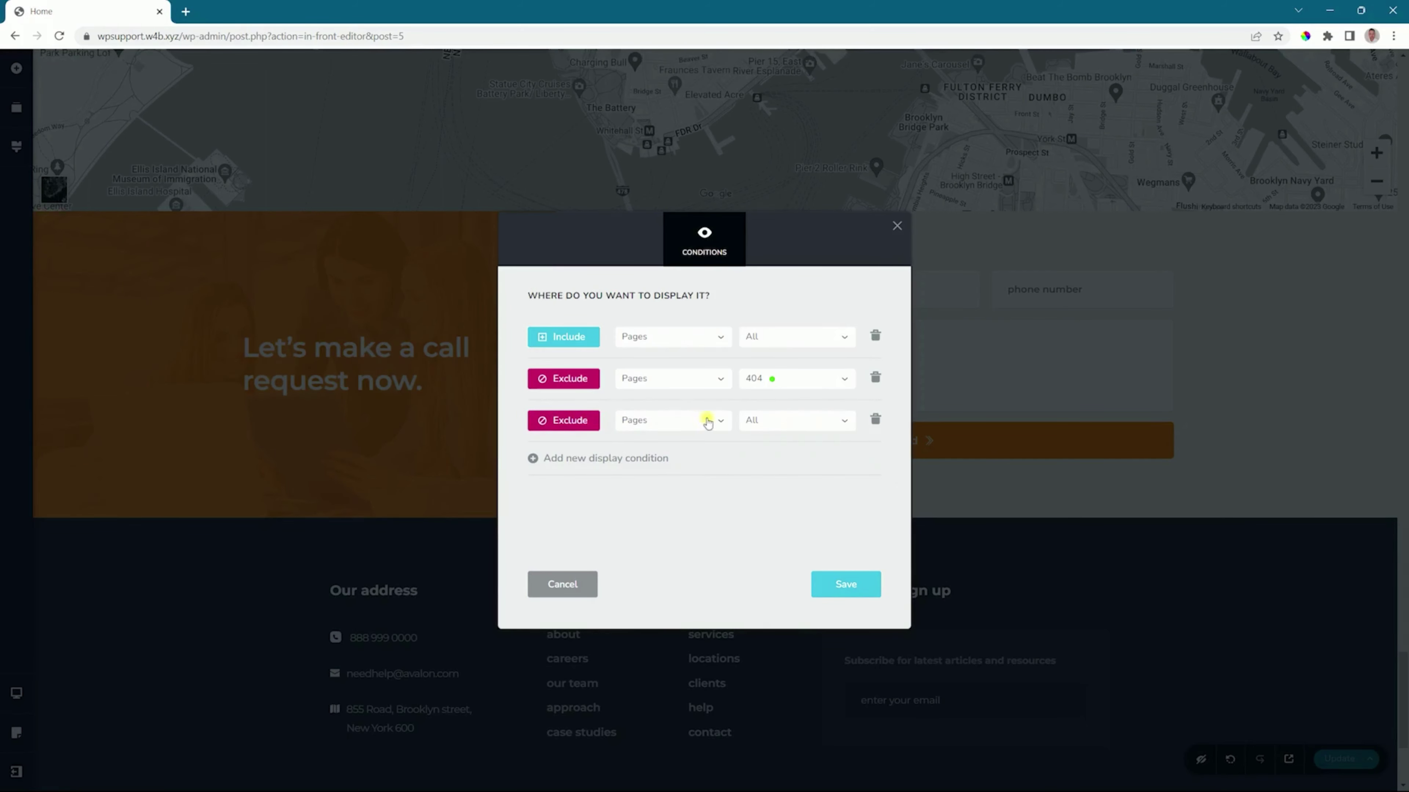
pyautogui.click(754, 420)
pyautogui.scroll(-2, 765, 530)
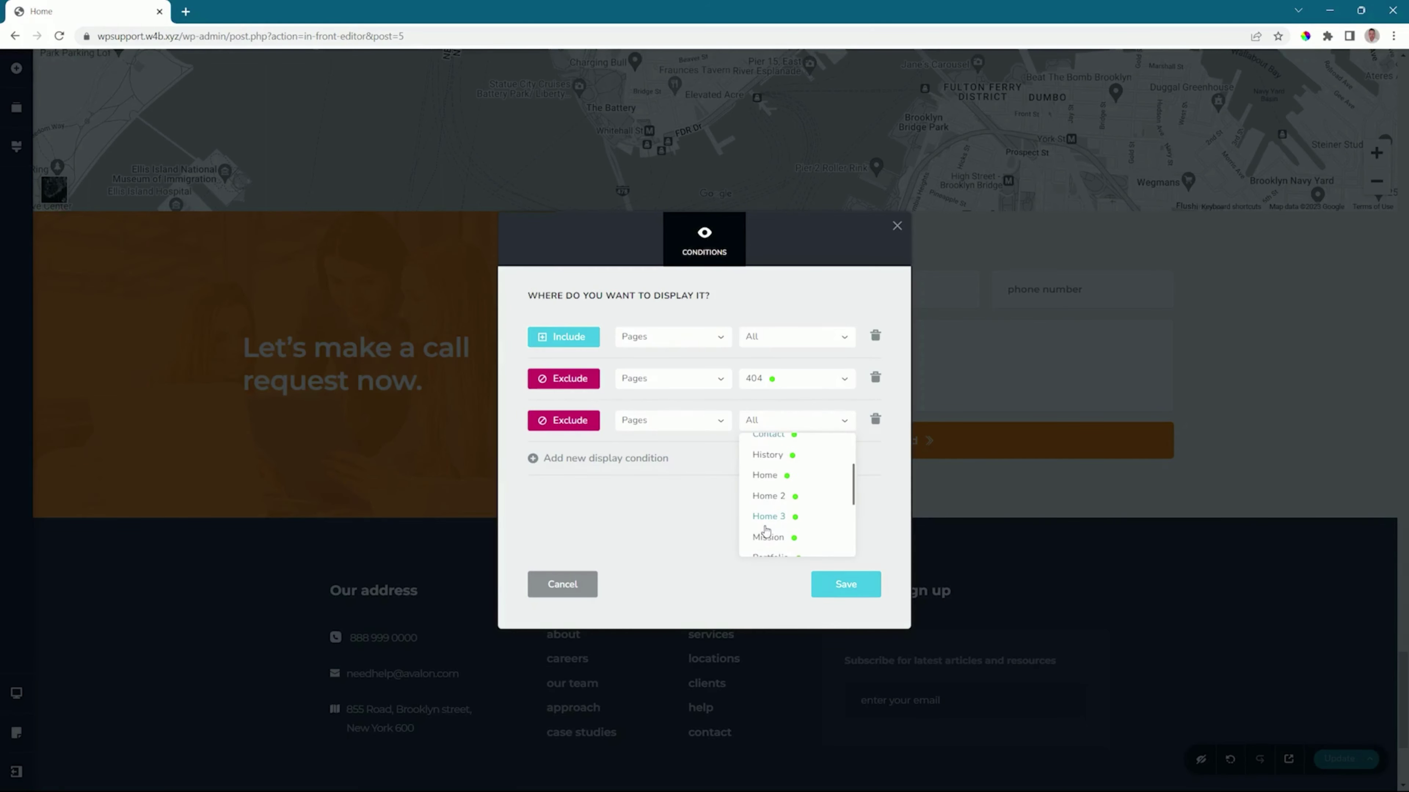
pyautogui.click(773, 495)
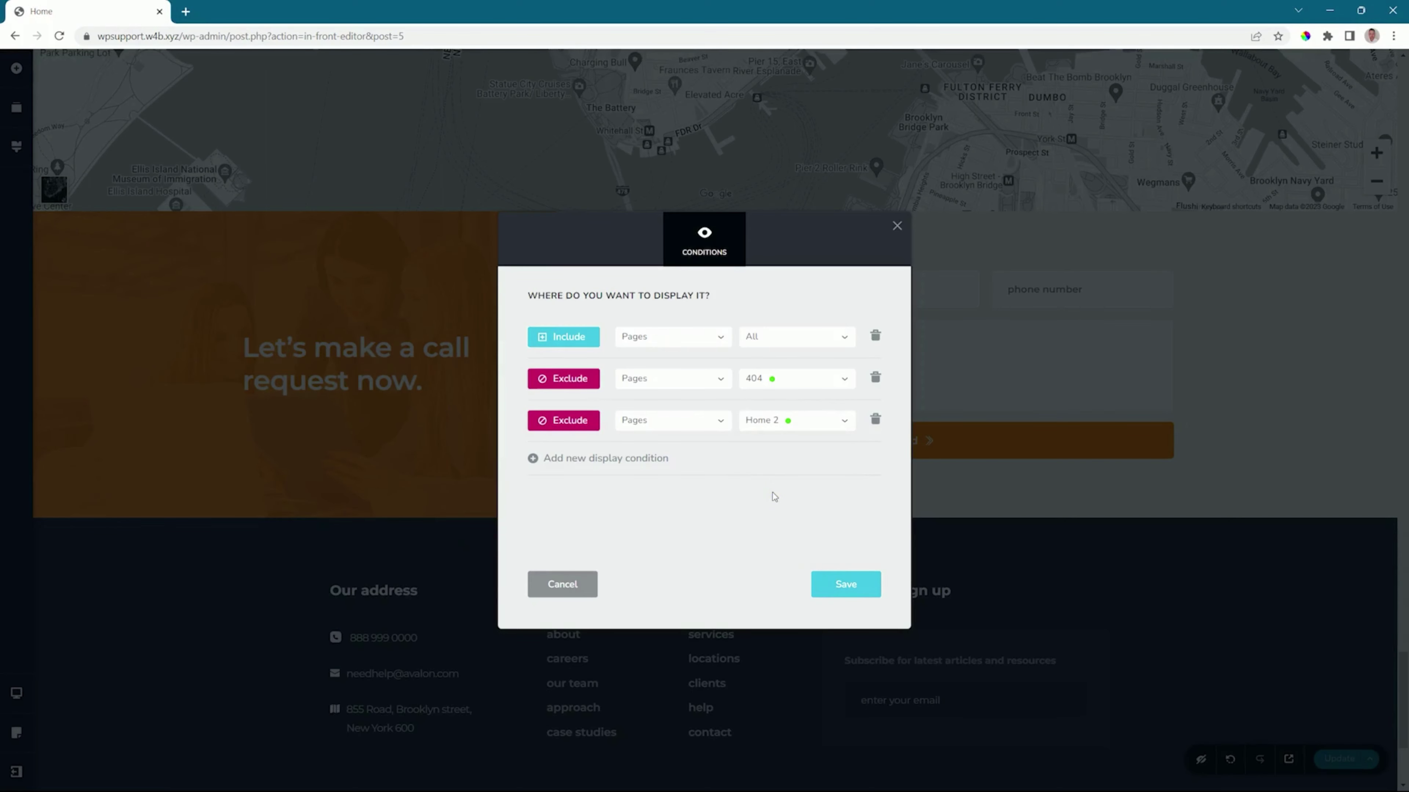
pyautogui.click(836, 593)
pyautogui.click(898, 226)
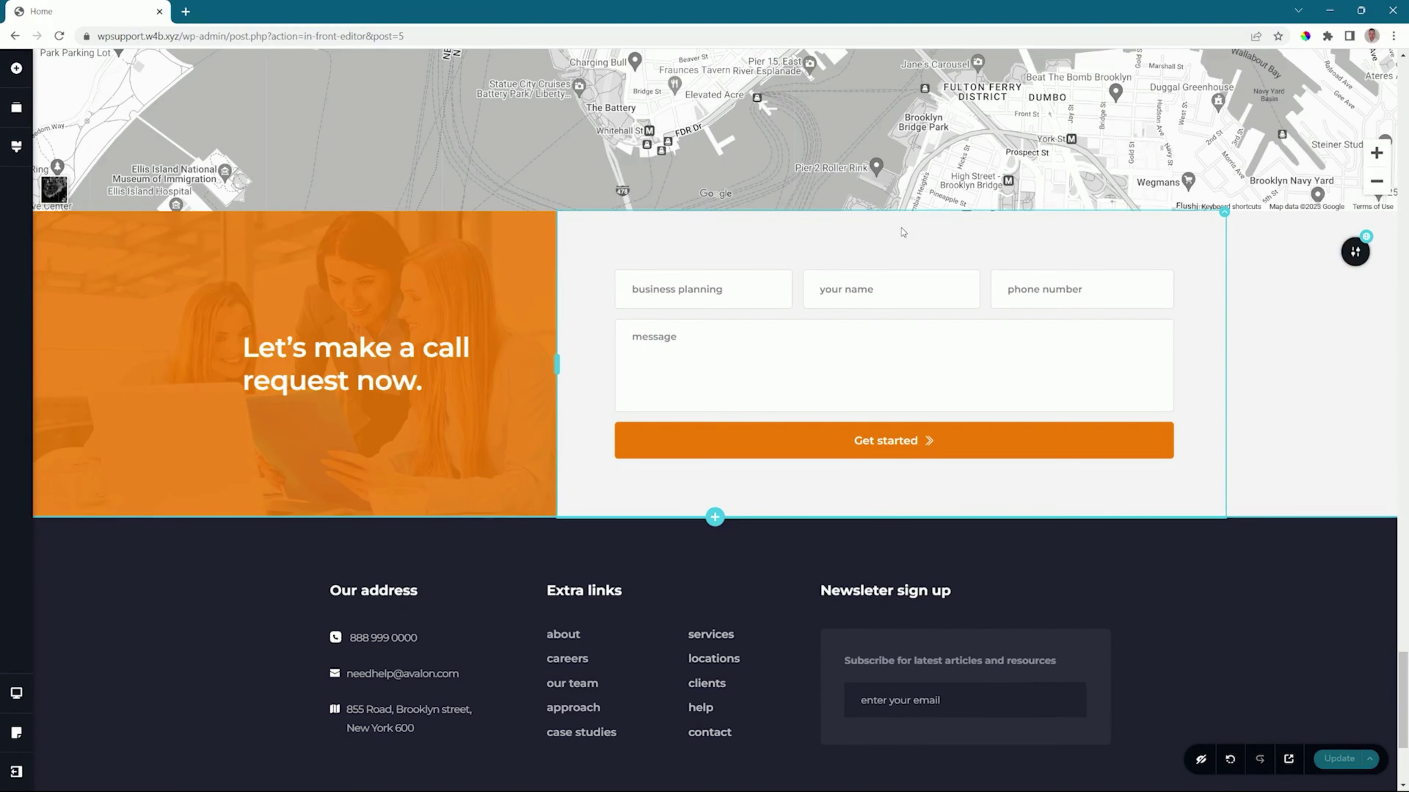
# - Preview the live site and scroll the About page down to the orange-overlay call-request form
pyautogui.click(1289, 760)
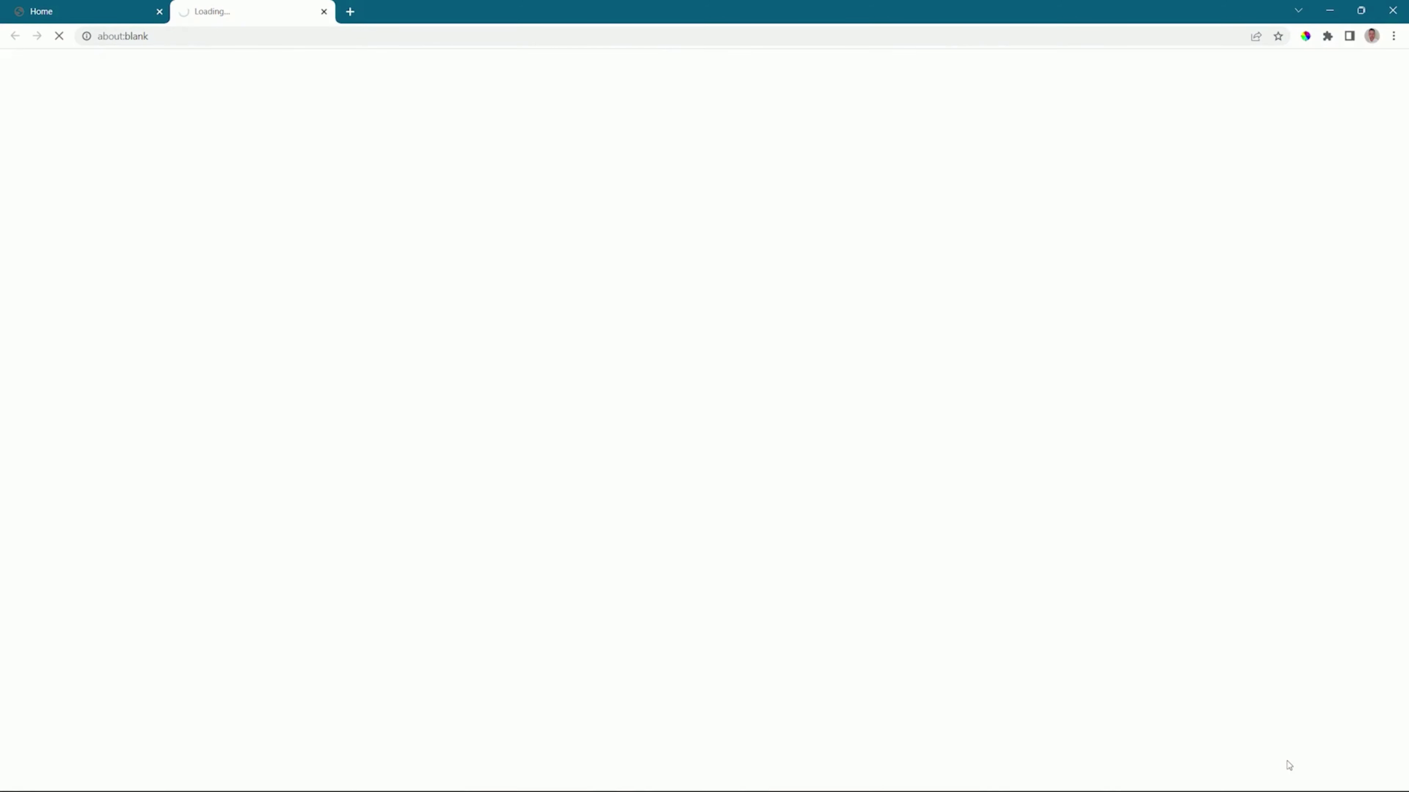
pyautogui.scroll(-20, 1392, 753)
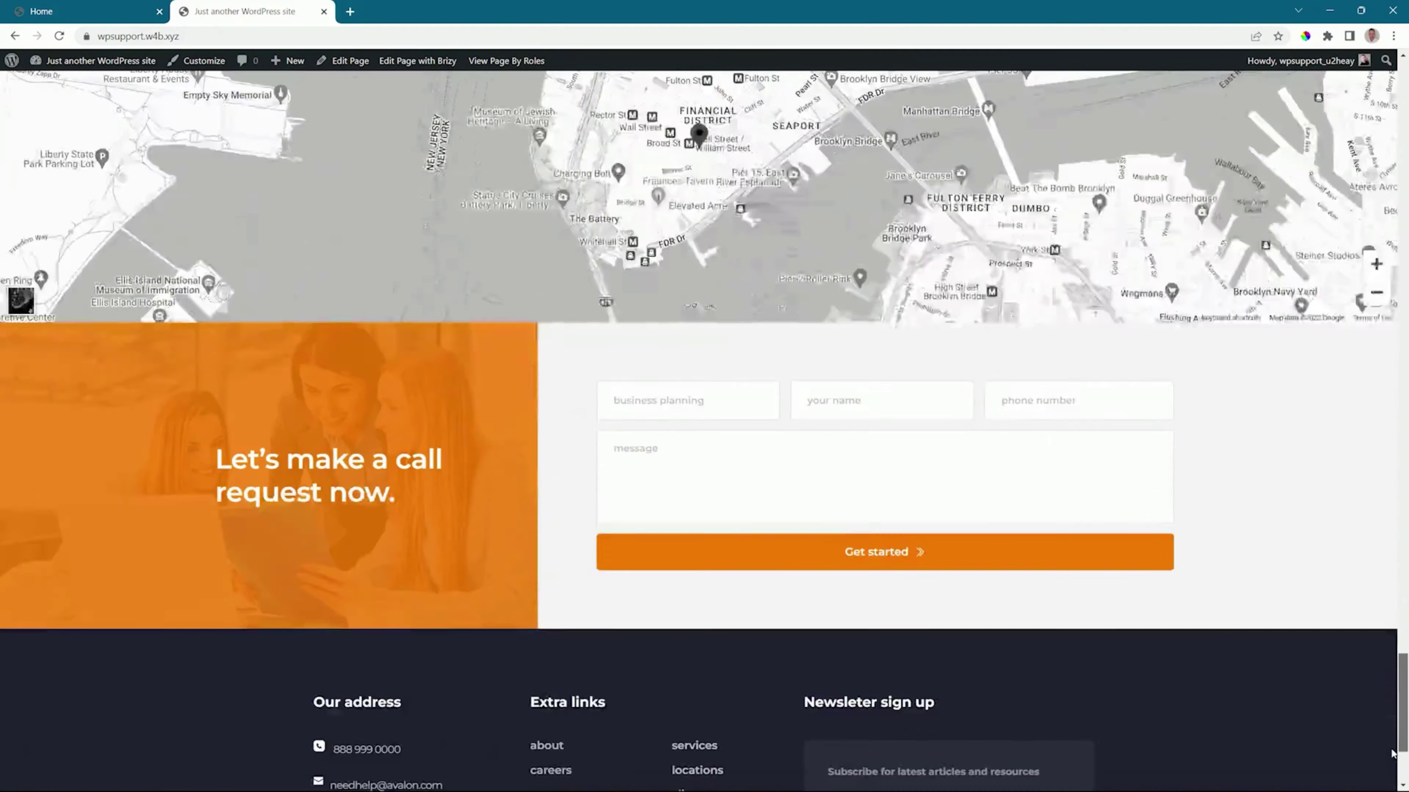
pyautogui.scroll(-4, 1392, 753)
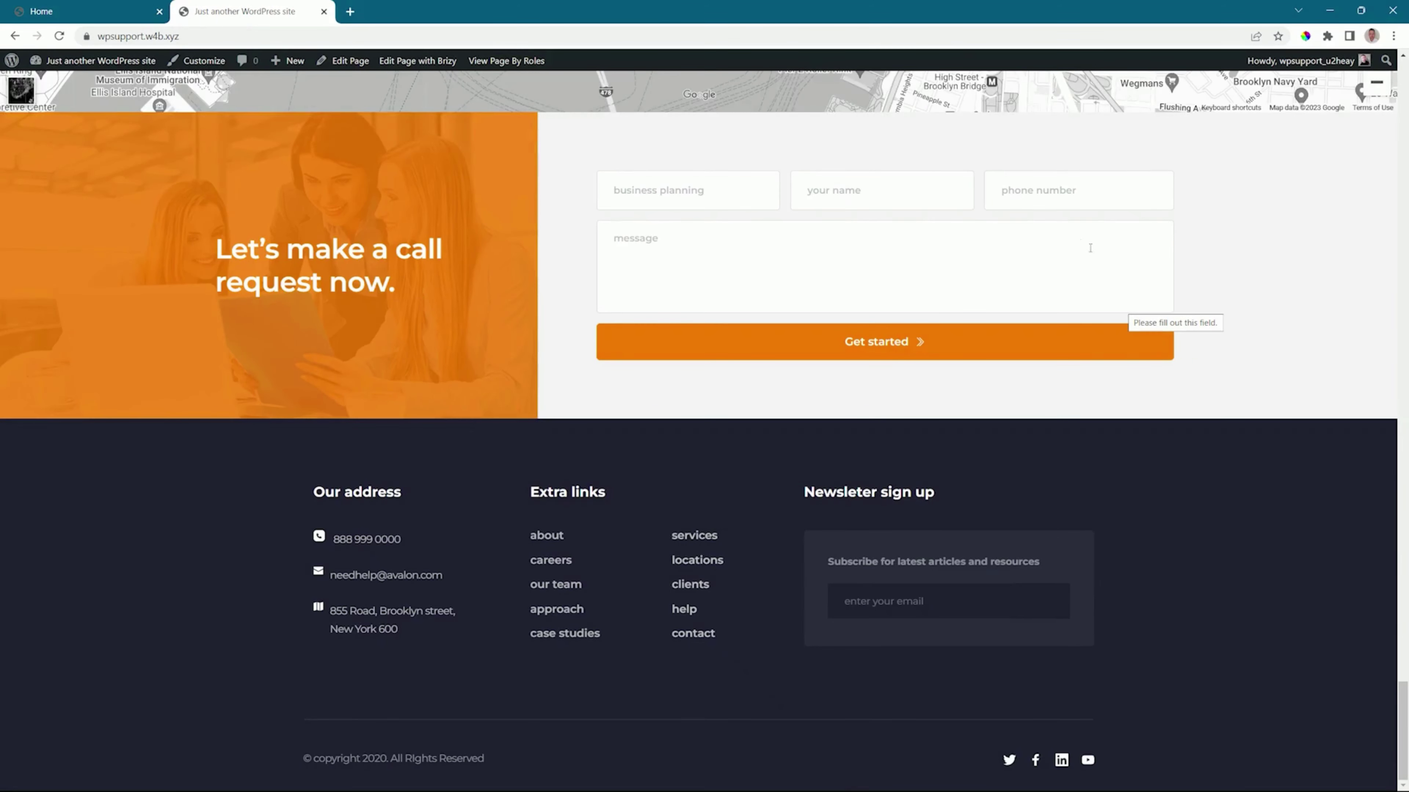
pyautogui.click(885, 342)
pyautogui.click(384, 115)
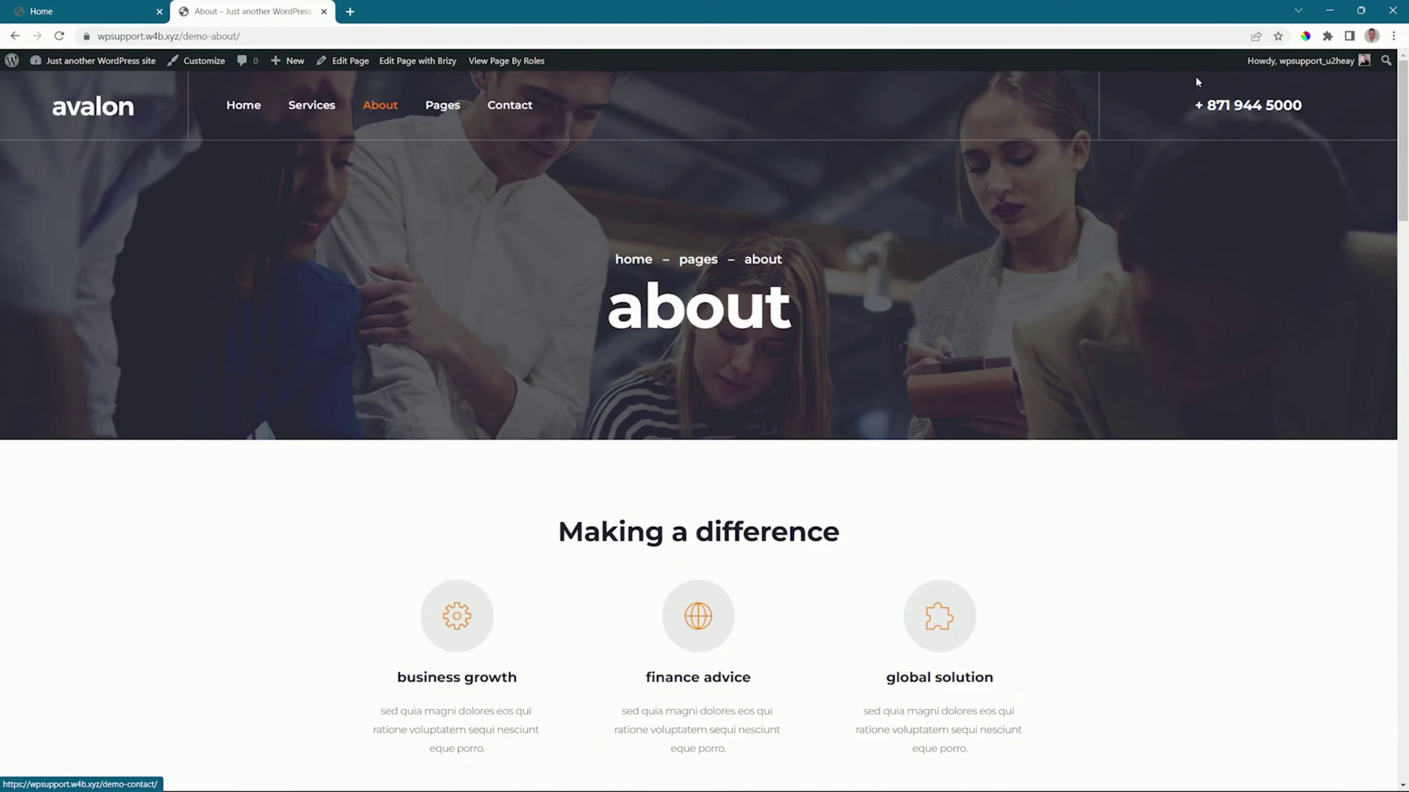
pyautogui.moveTo(1399, 104); pyautogui.dragTo(1399, 655)
pyautogui.scroll(2, 704, 444)
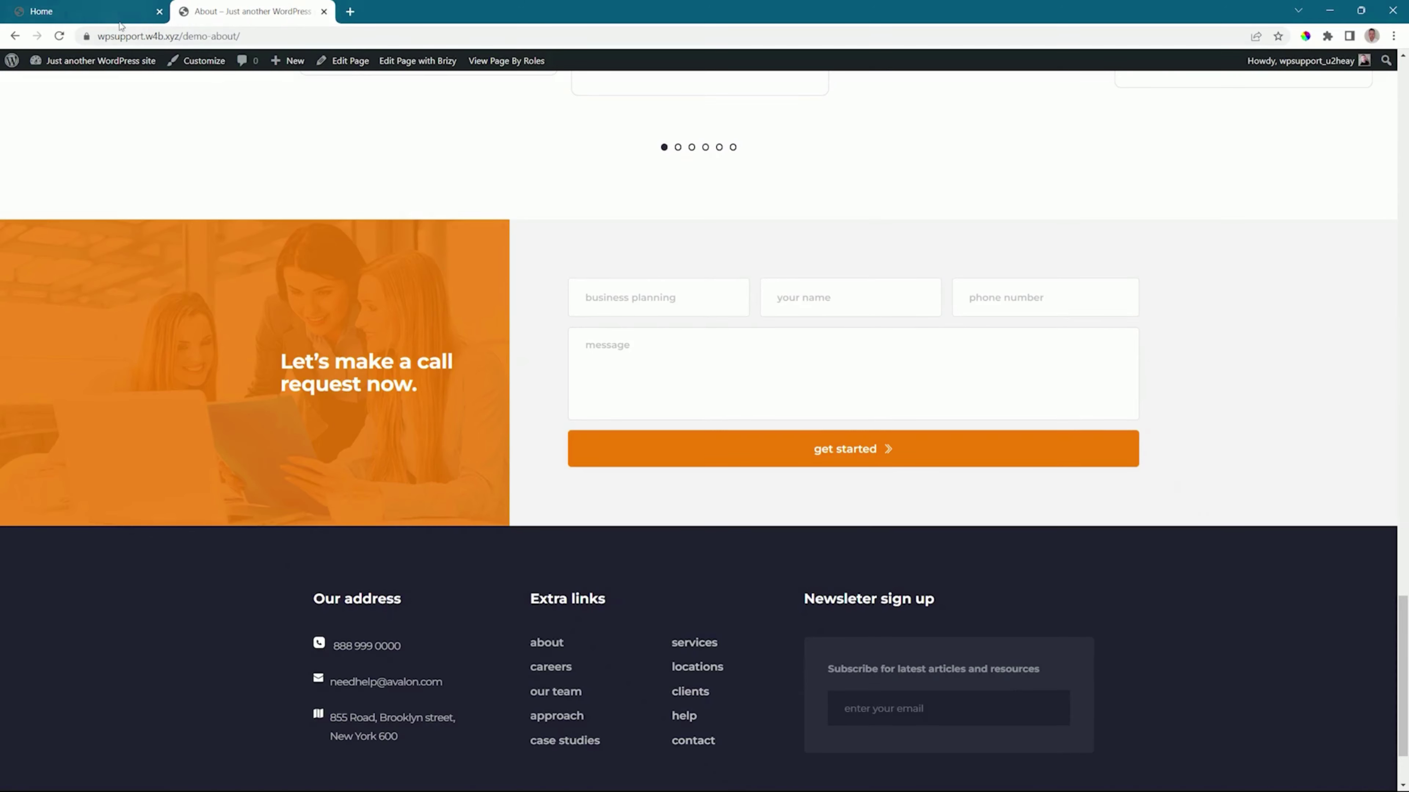
# - Recolor the form column's image overlay to dark navy #222232 and update the page
pyautogui.click(83, 11)
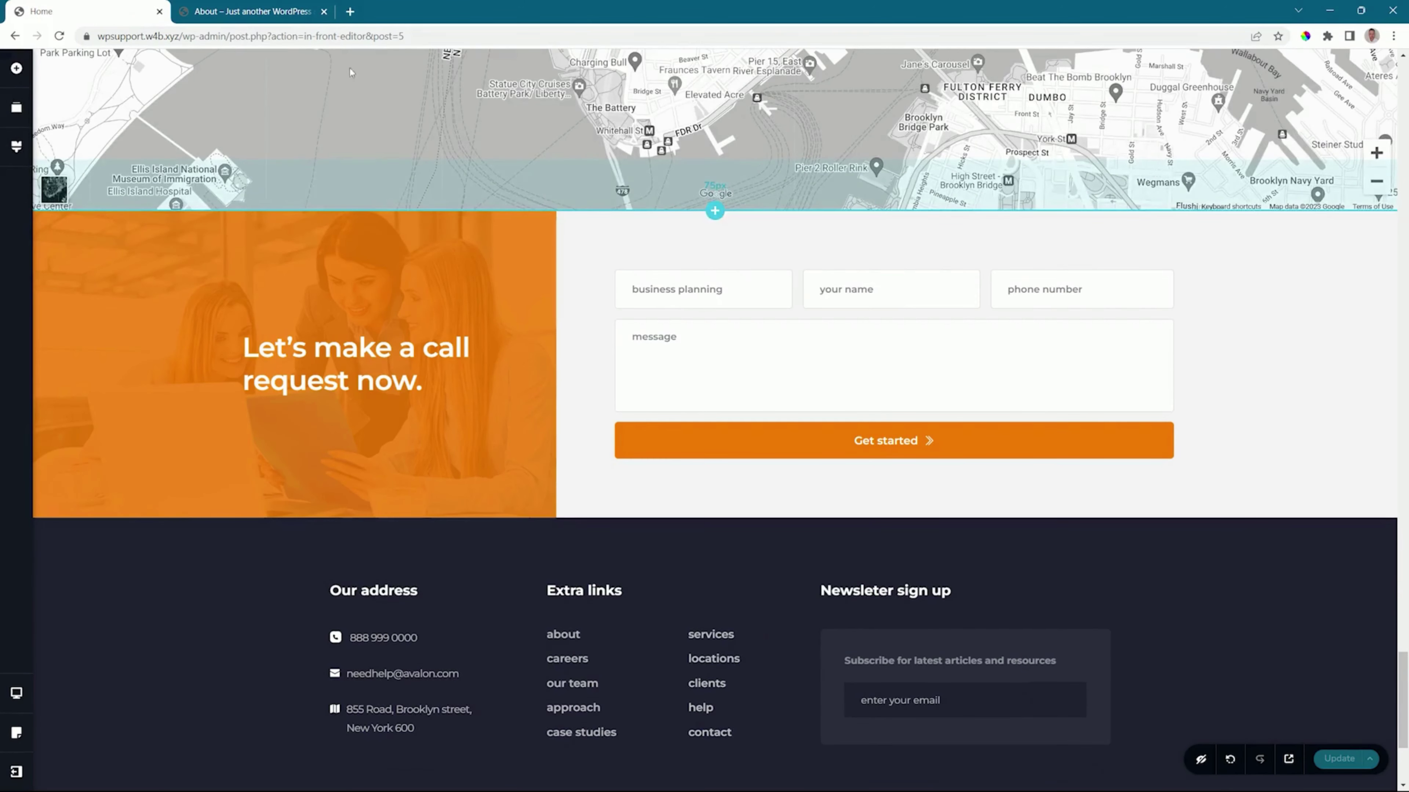
pyautogui.hotkey('ctrl', 'Tab')
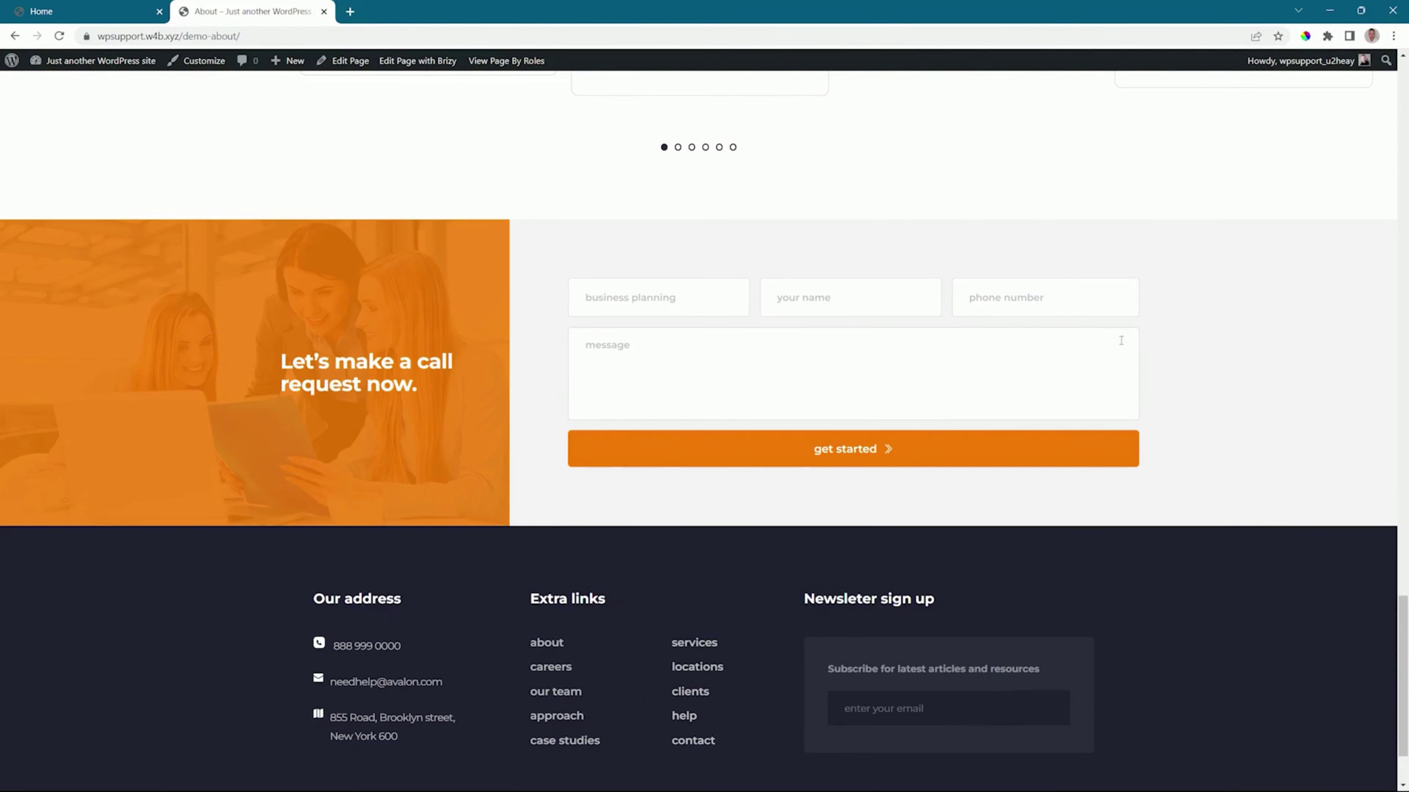
pyautogui.click(81, 6)
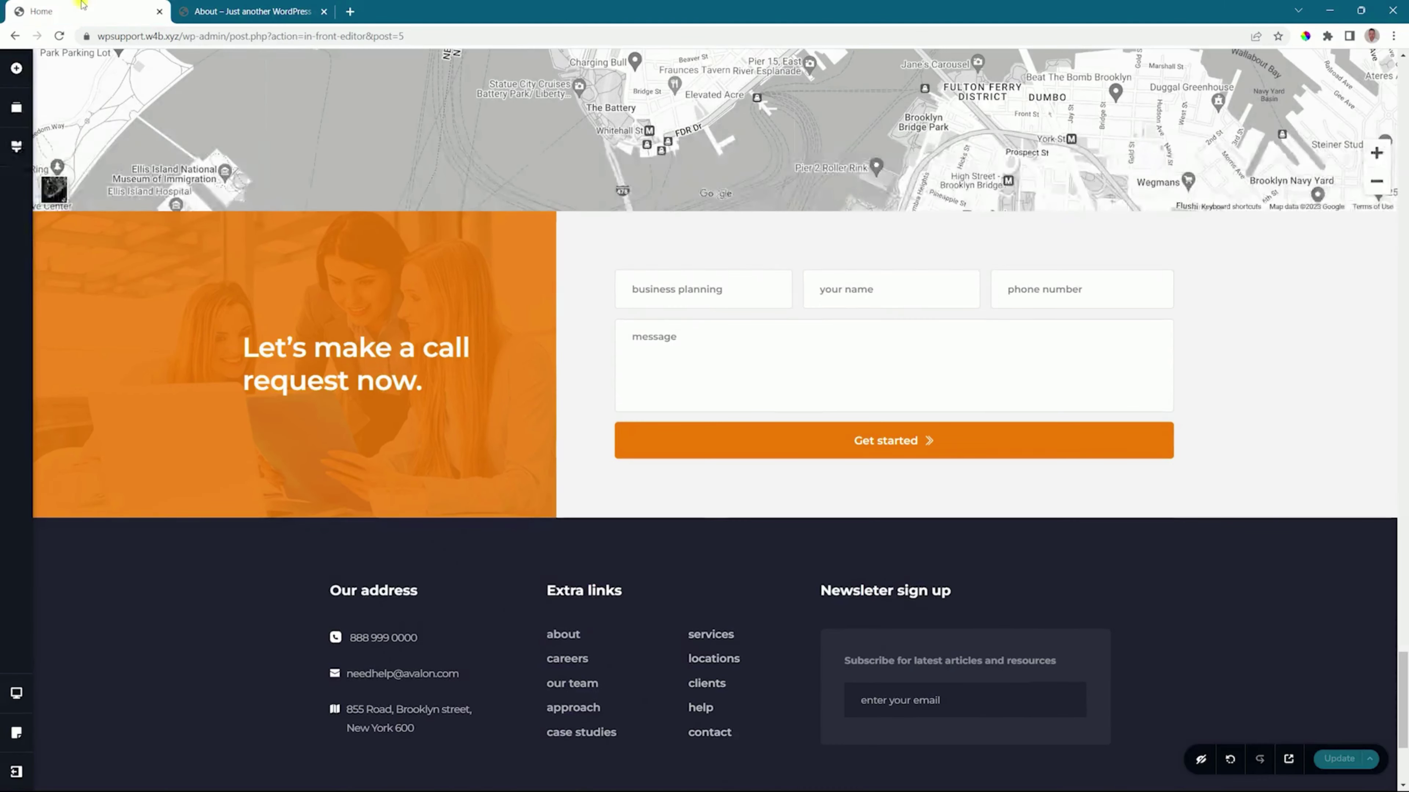
pyautogui.click(495, 264)
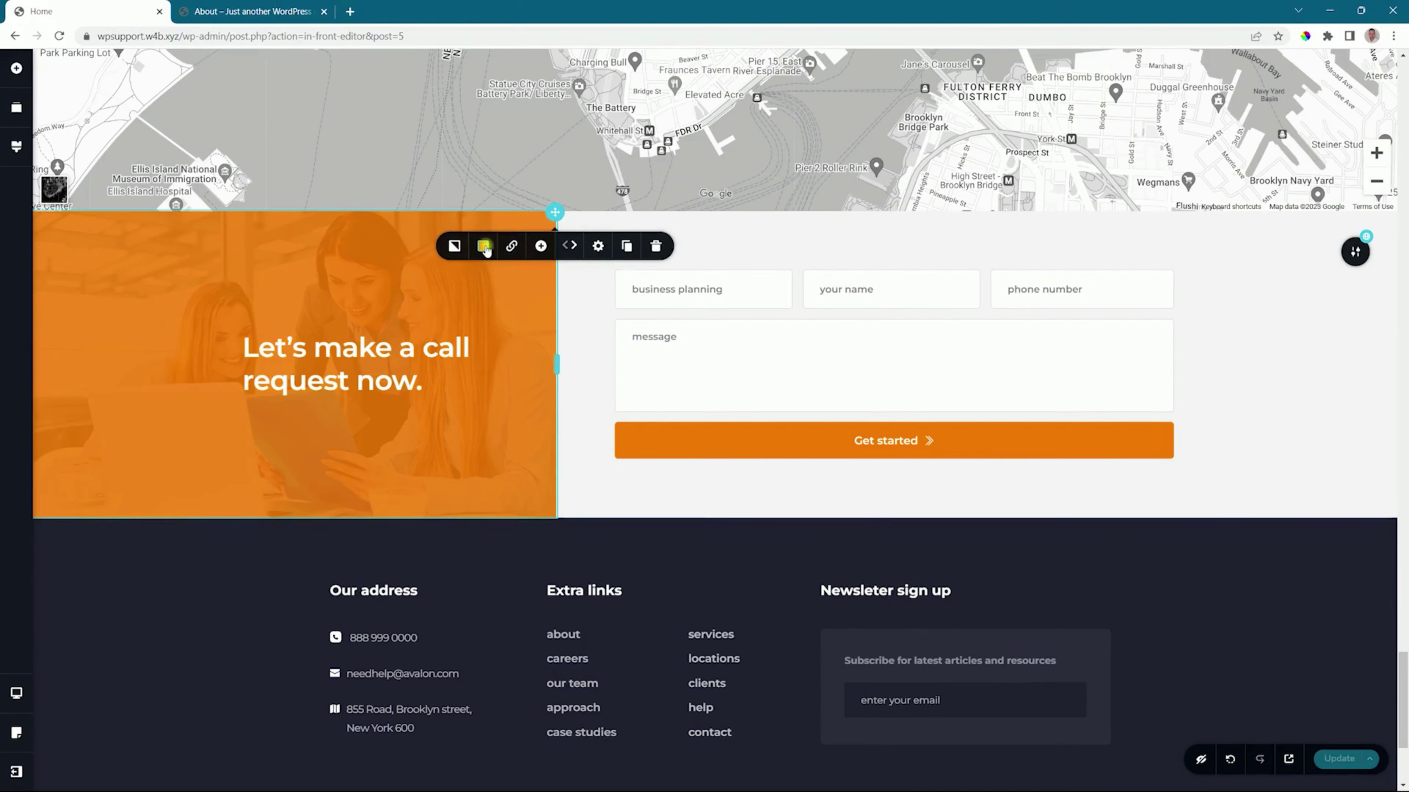
pyautogui.click(484, 247)
pyautogui.click(432, 420)
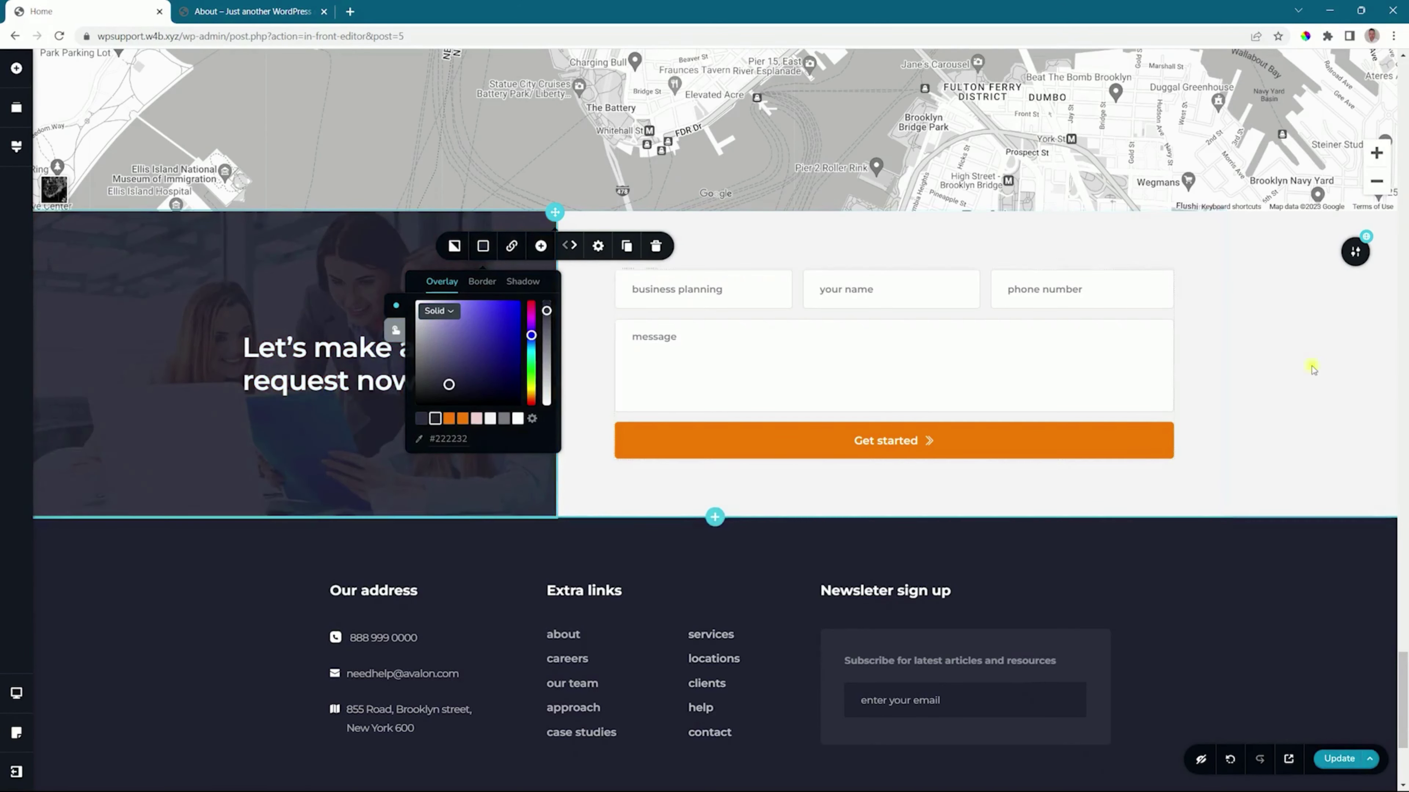
pyautogui.click(1332, 760)
pyautogui.click(251, 11)
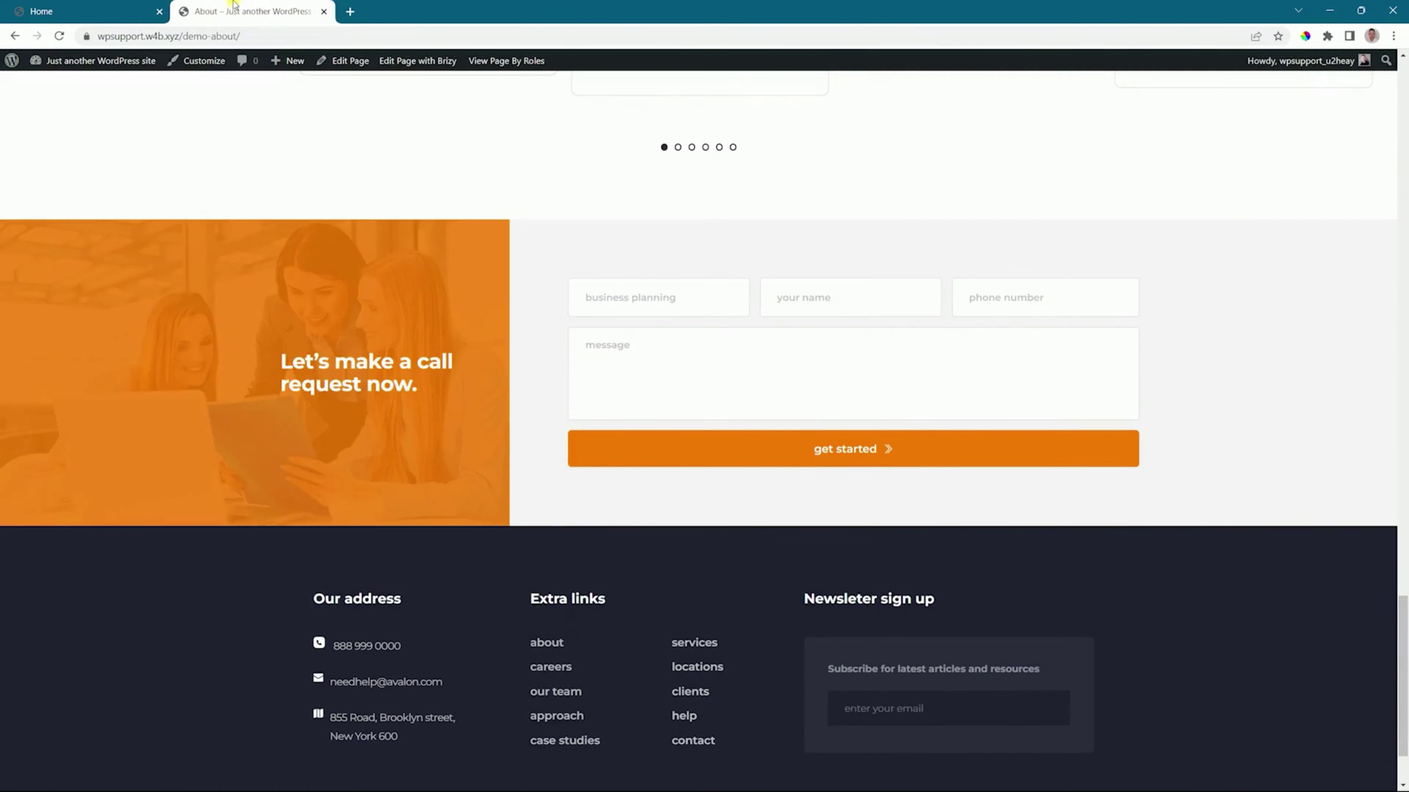
# - Reload the About page and scroll to the form to see the dark overlay
pyautogui.click(58, 36)
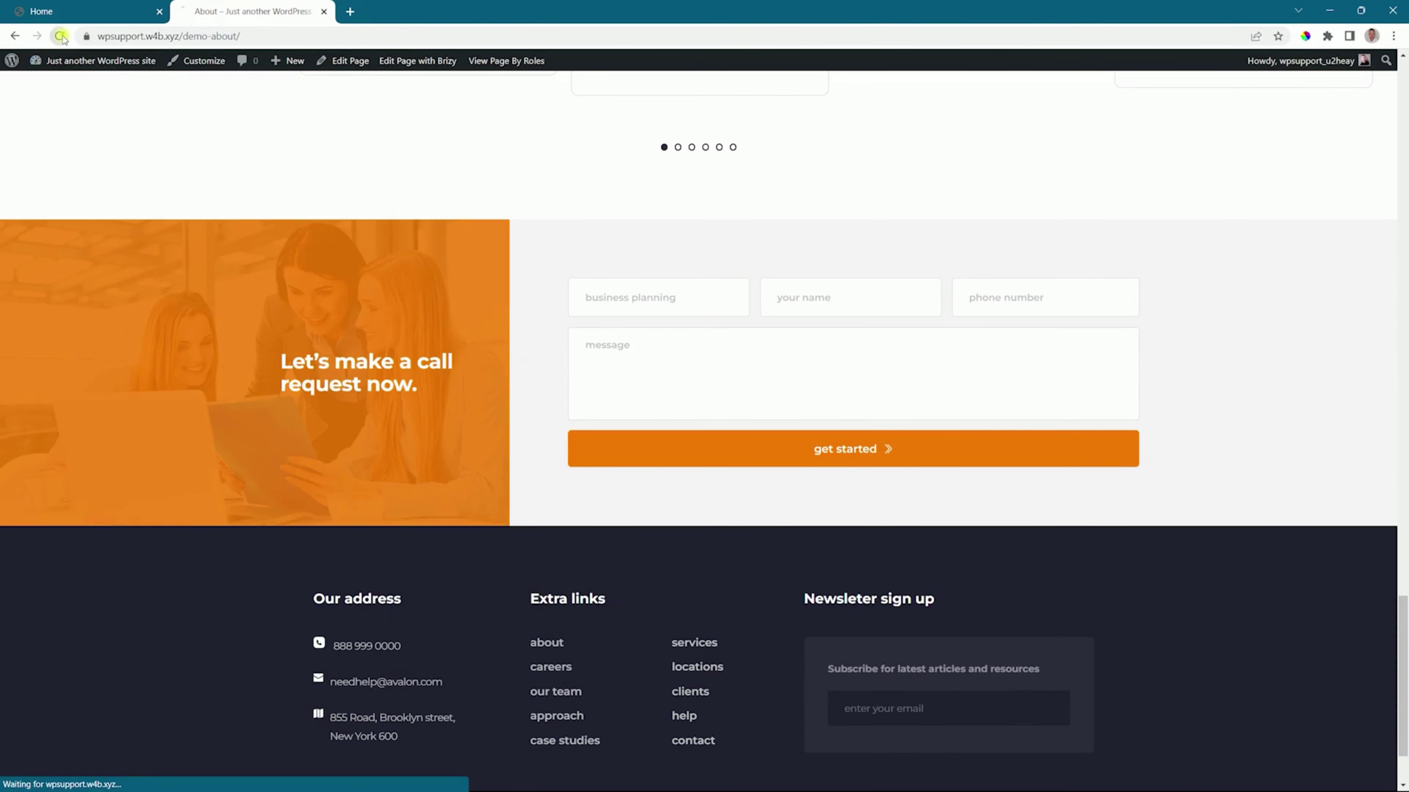
pyautogui.scroll(-15, 1382, 528)
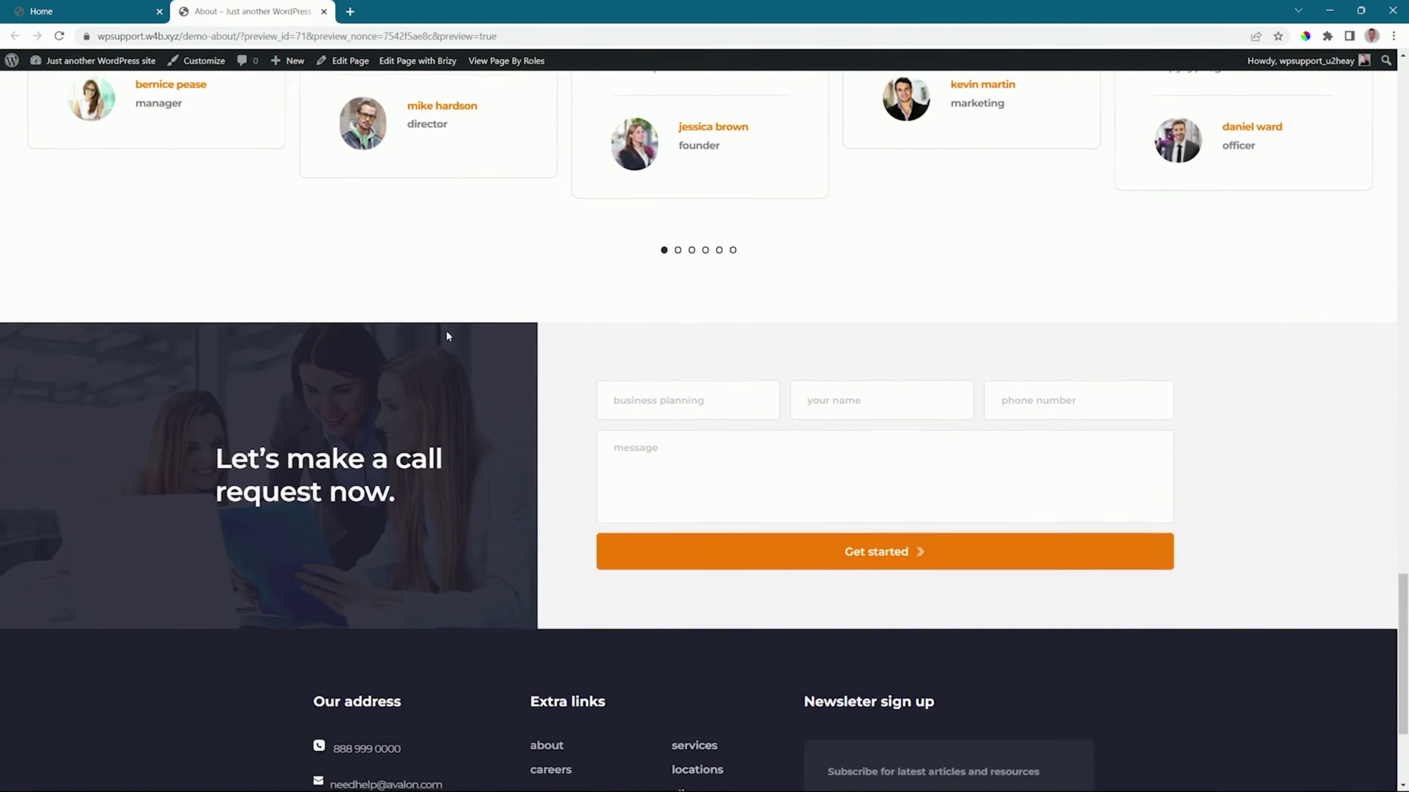
pyautogui.scroll(-4, 449, 324)
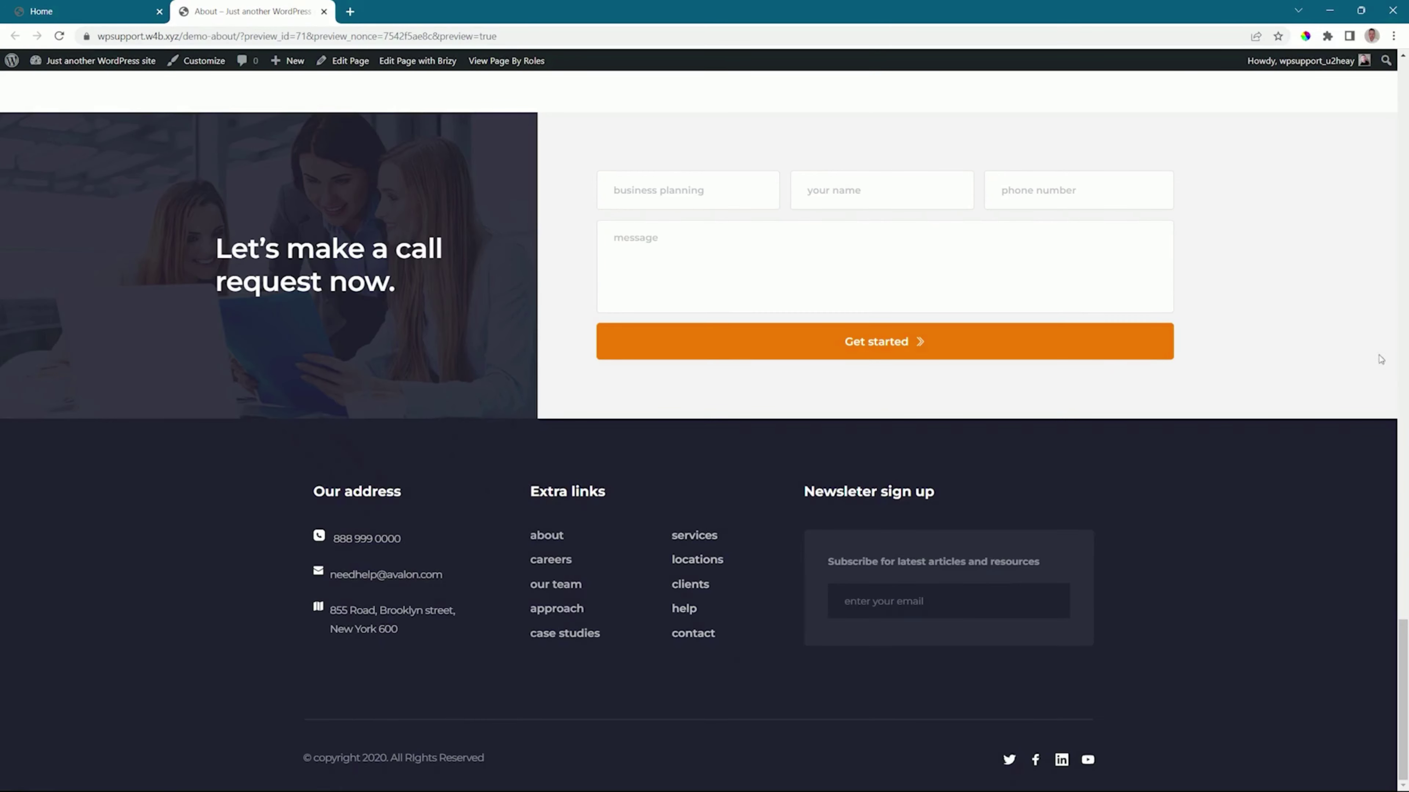
pyautogui.moveTo(1403, 629); pyautogui.dragTo(1403, 67)
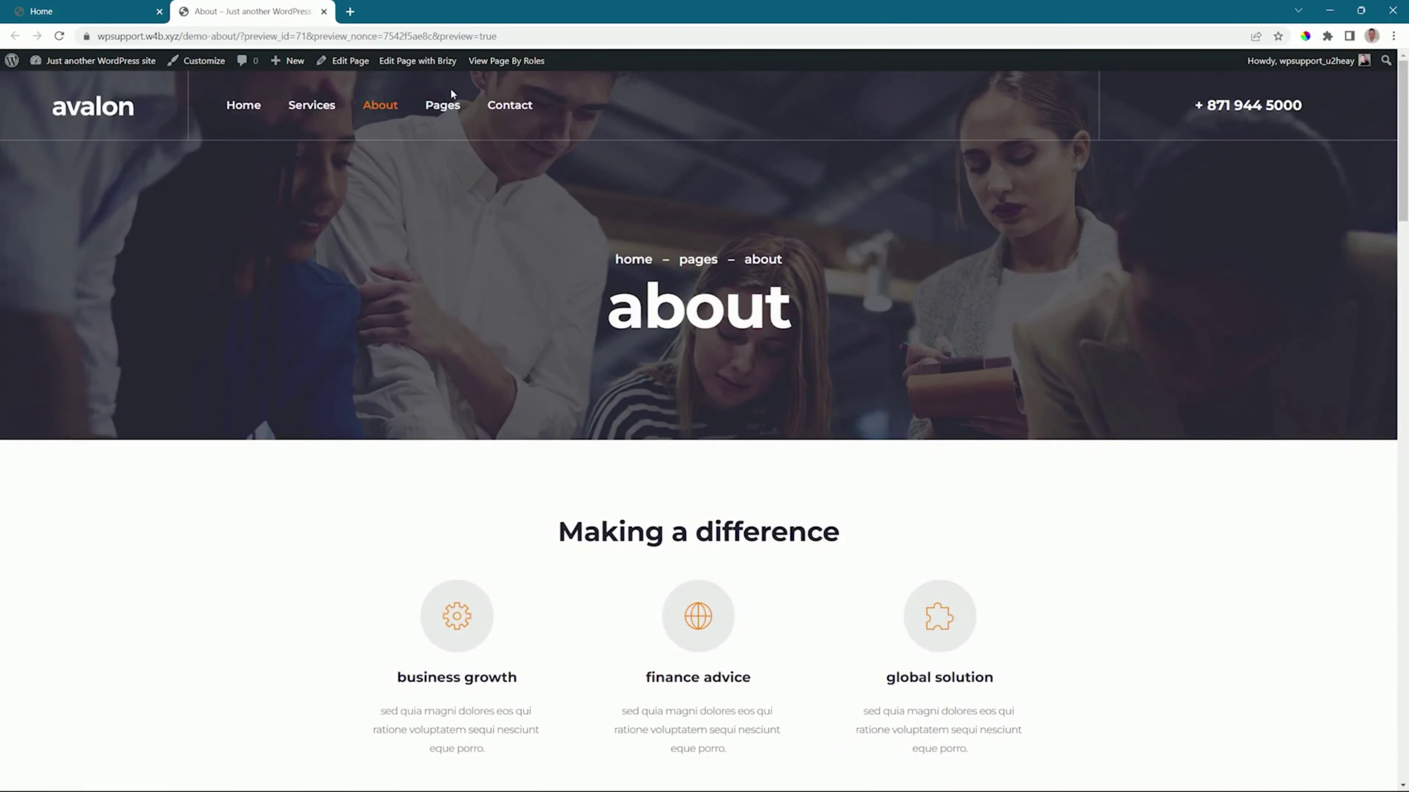
# - Open Services → Single Service and scroll down to its call-request form
pyautogui.moveTo(310, 108)
pyautogui.click(314, 152)
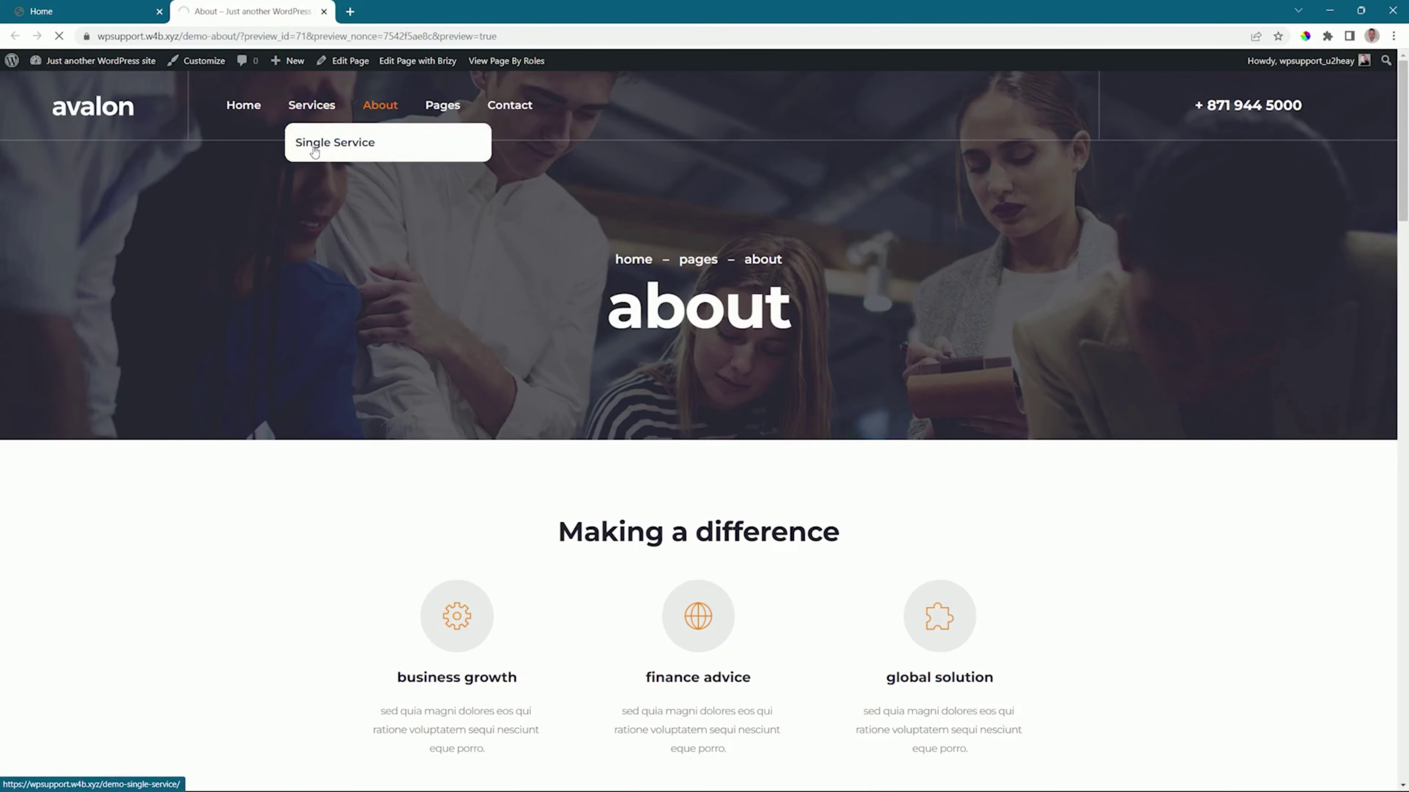
pyautogui.scroll(-5, 1093, 141)
pyautogui.scroll(-15, 1093, 141)
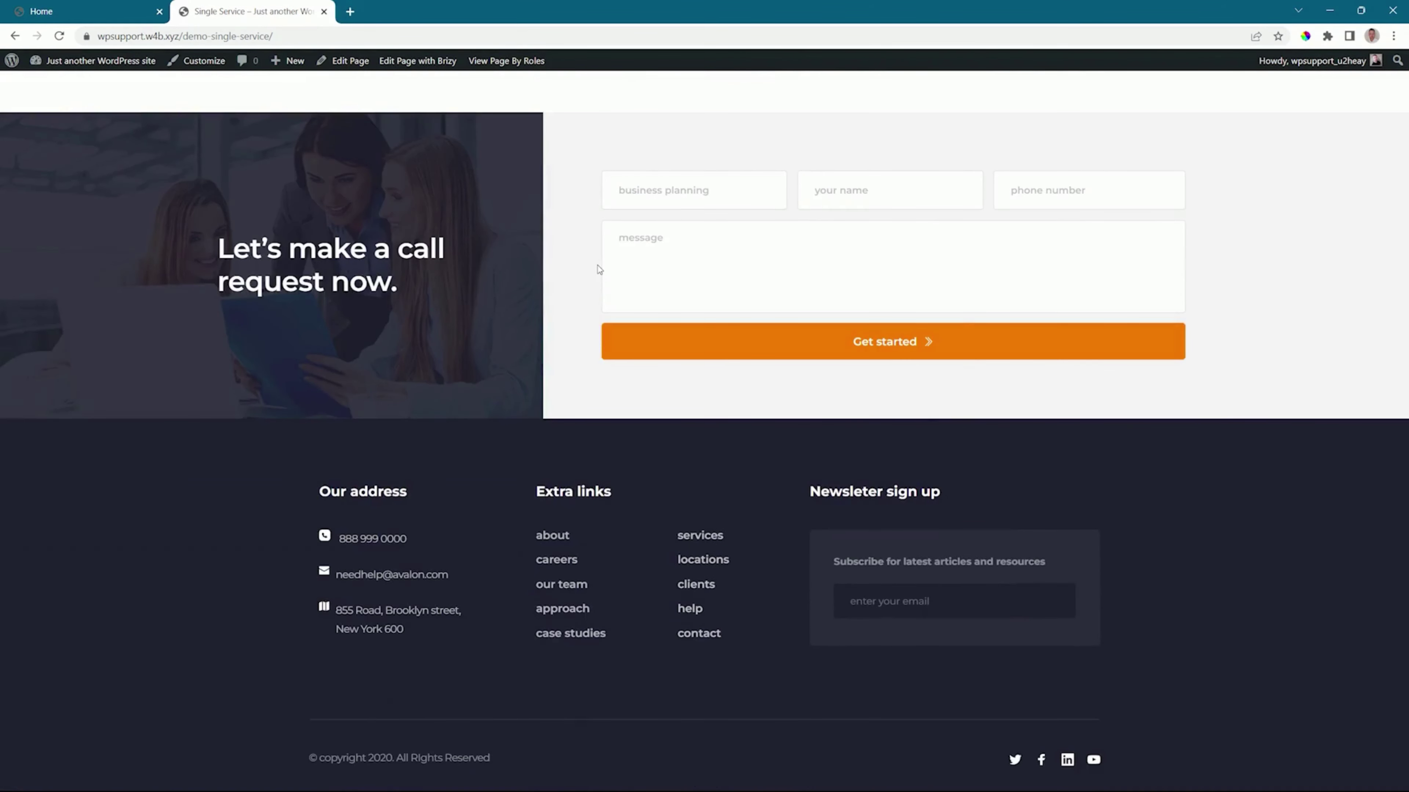
# - In the Home editor, check the Global Blocks library lists the call-request block, then close it
pyautogui.click(133, 5)
pyautogui.scroll(-4, 514, 179)
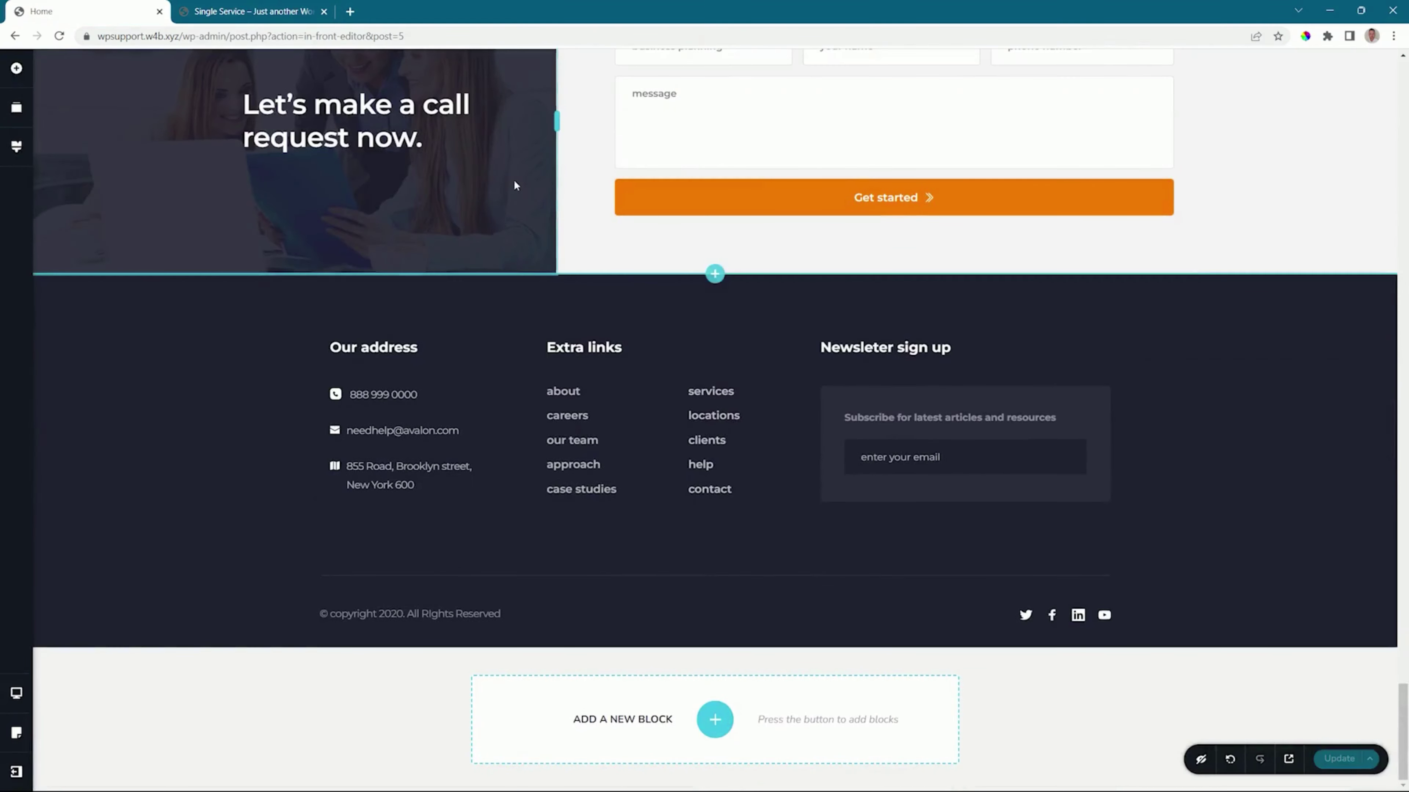
pyautogui.click(714, 720)
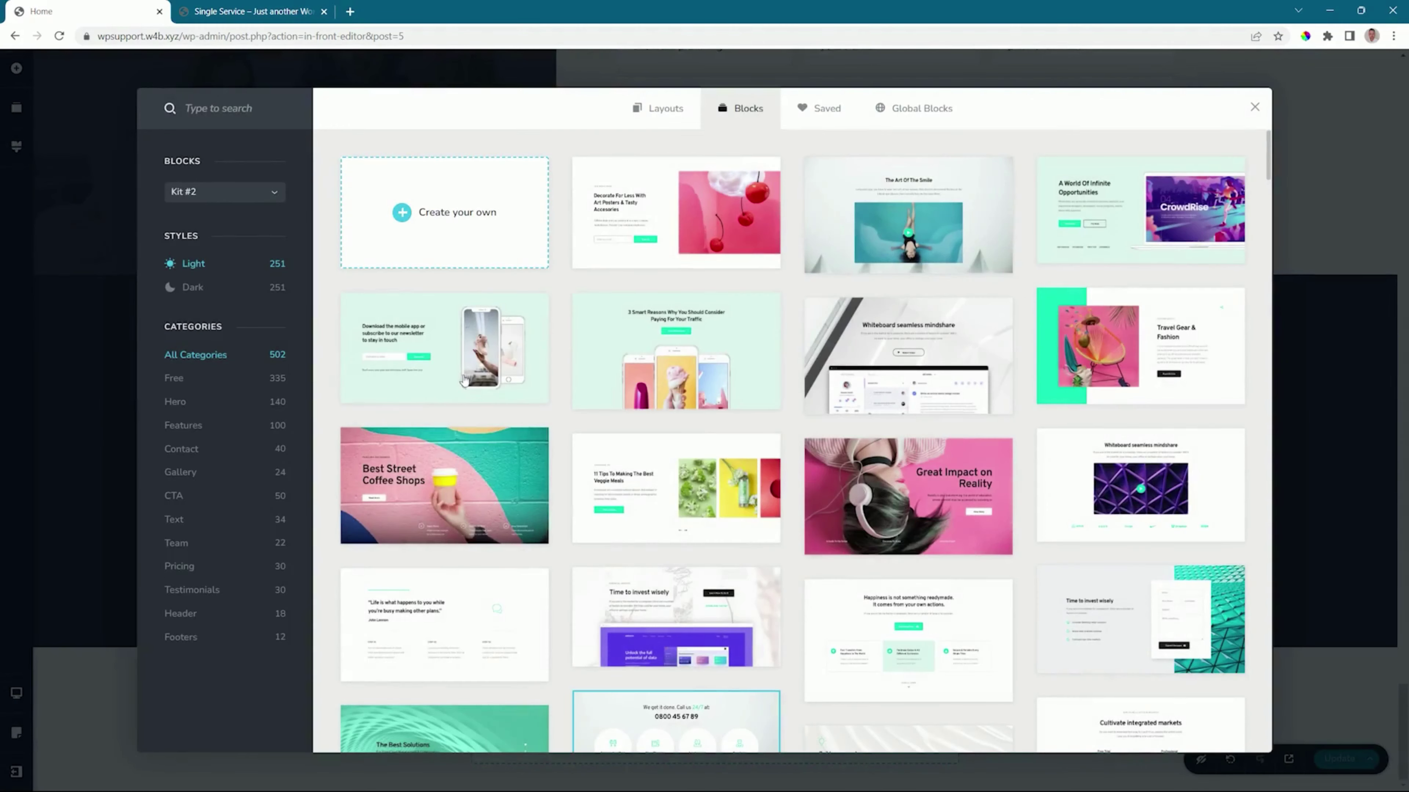
pyautogui.click(907, 113)
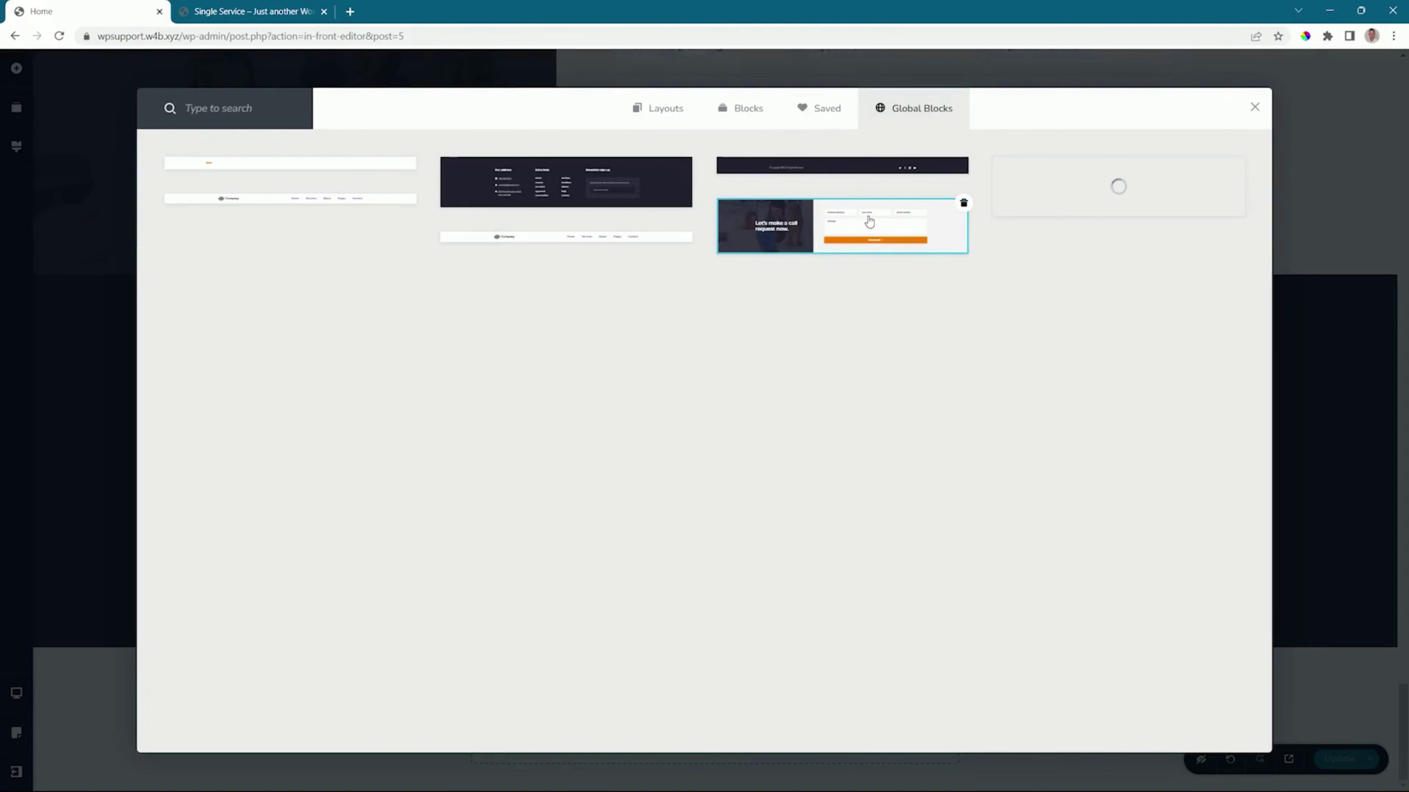
pyautogui.moveTo(869, 222)
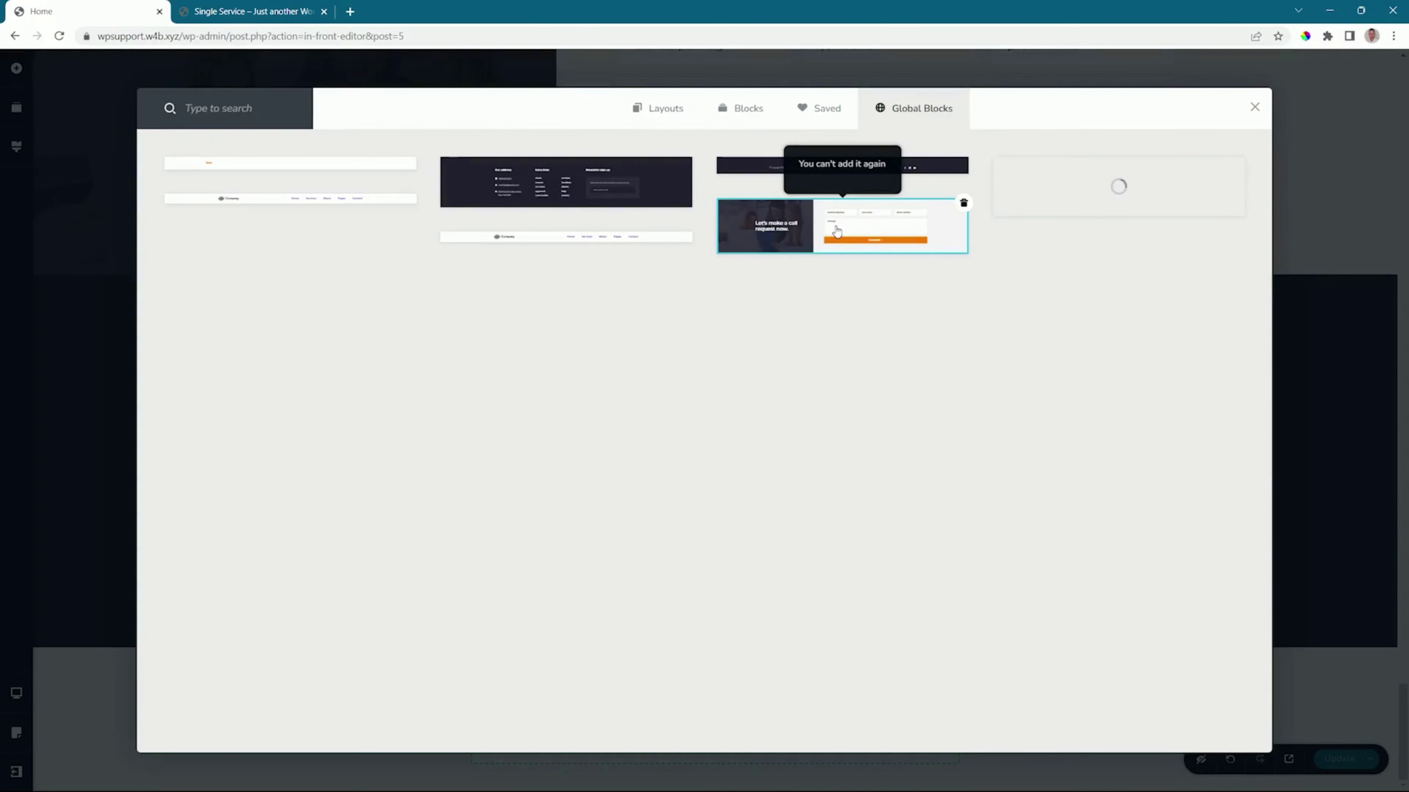
pyautogui.click(1255, 109)
pyautogui.scroll(3, 699, 483)
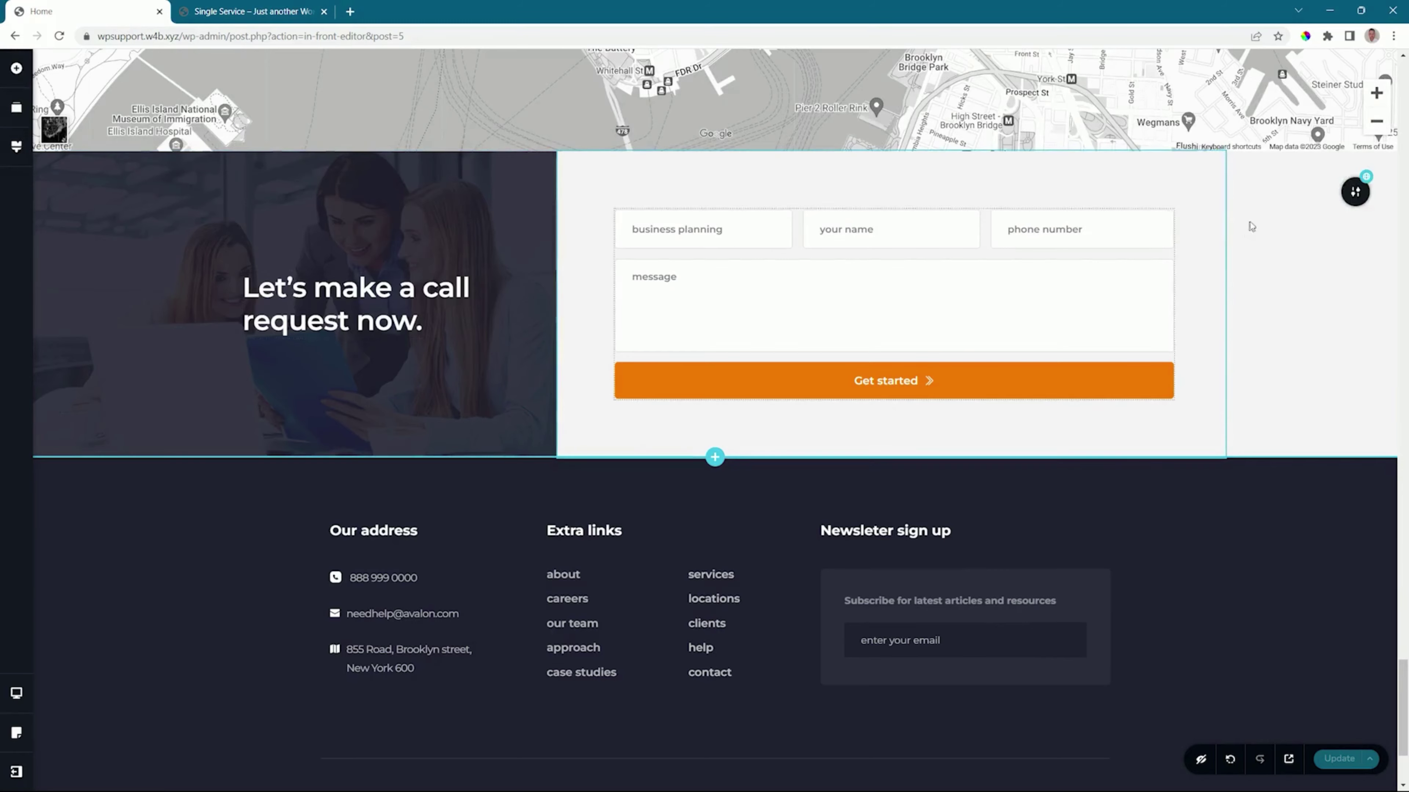
# - Switch off Make it Global for the call-request section to unlink it
pyautogui.moveTo(1354, 191)
pyautogui.click(1204, 194)
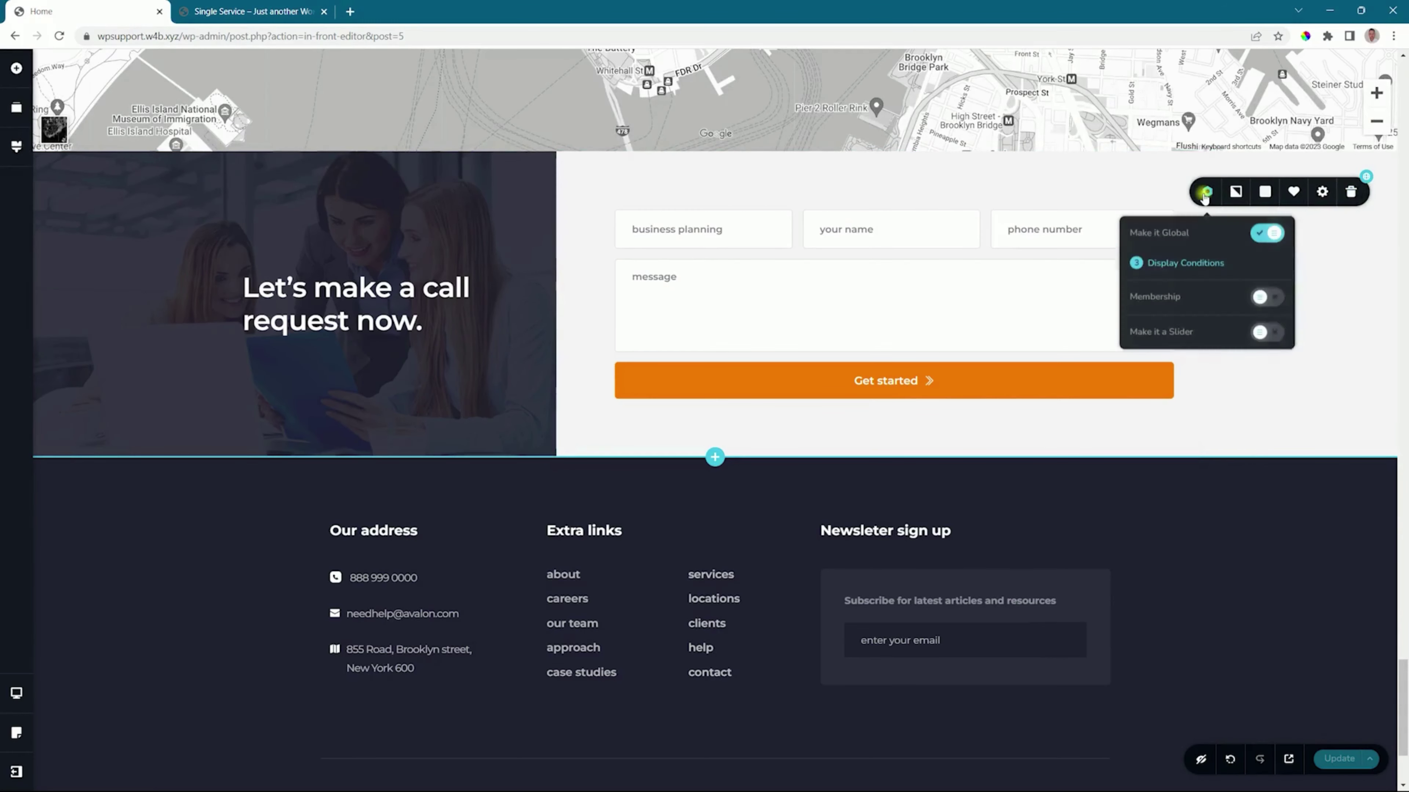
pyautogui.click(1269, 234)
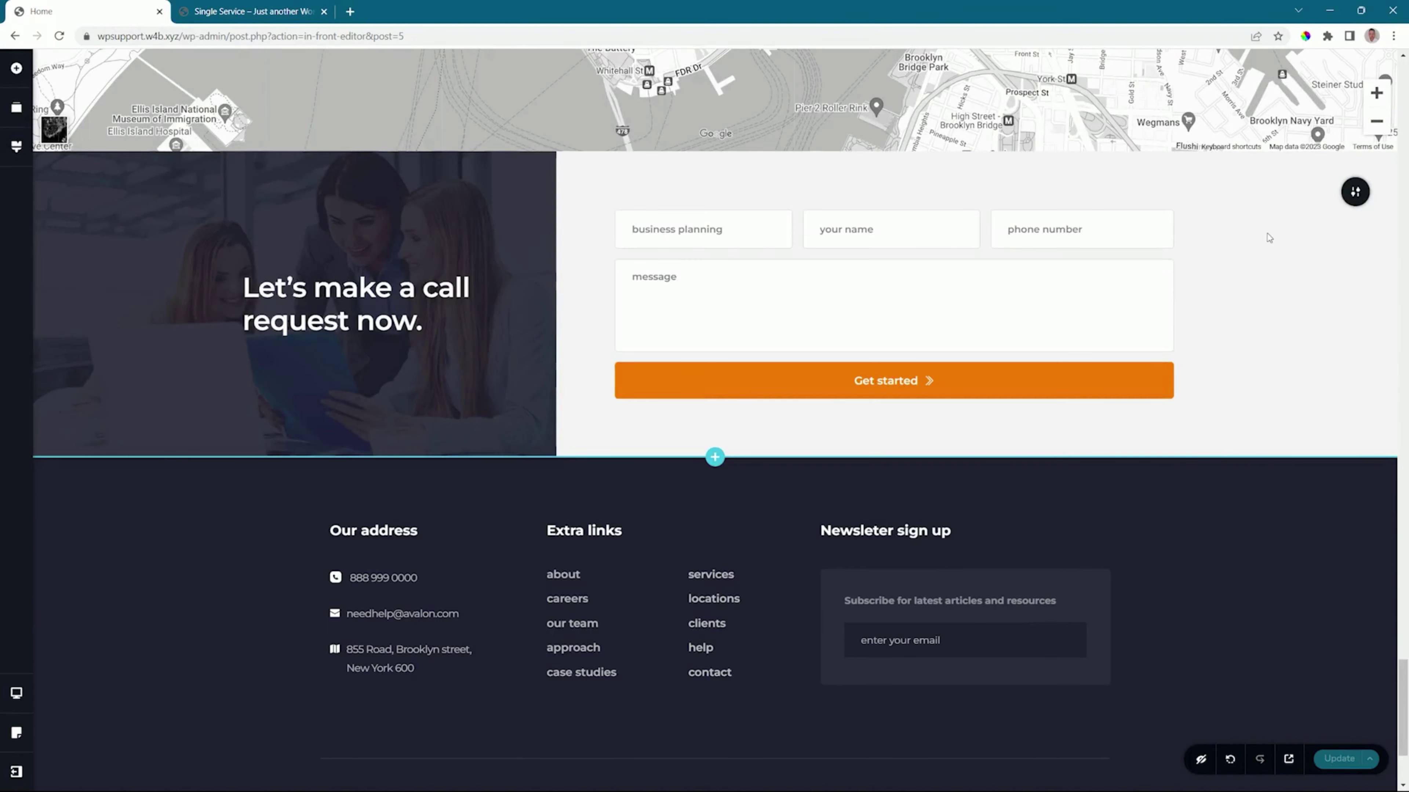